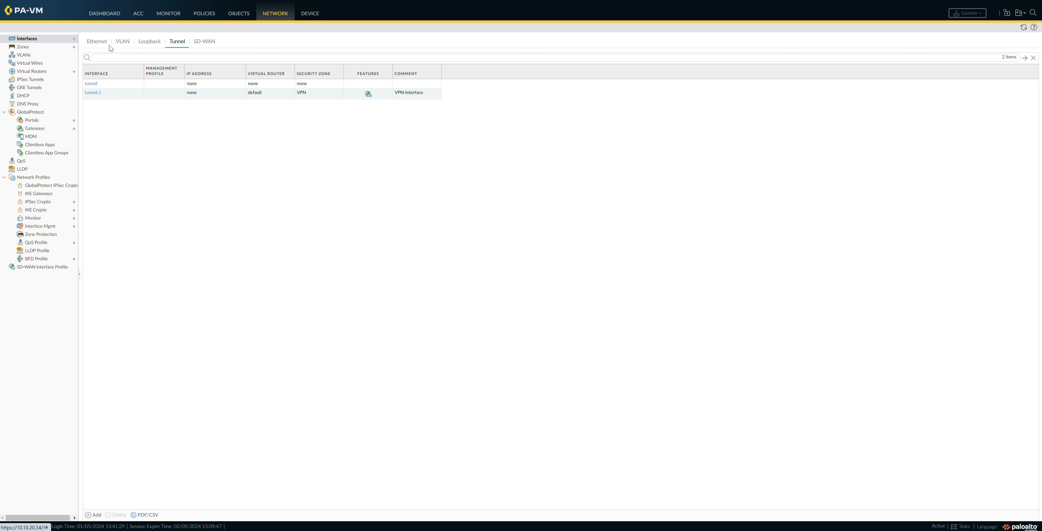
- Review the Ethernet interface list and the Config and IPv4 settings of tunnel.1, leaving them unchanged
{"action": "left_click", "coordinate": [108, 44]}
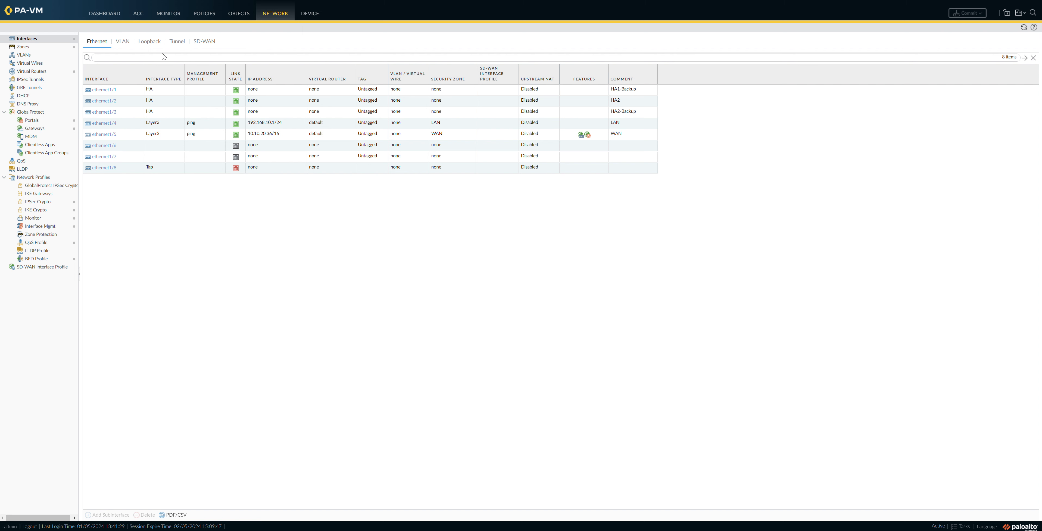
{"action": "left_click", "coordinate": [177, 42]}
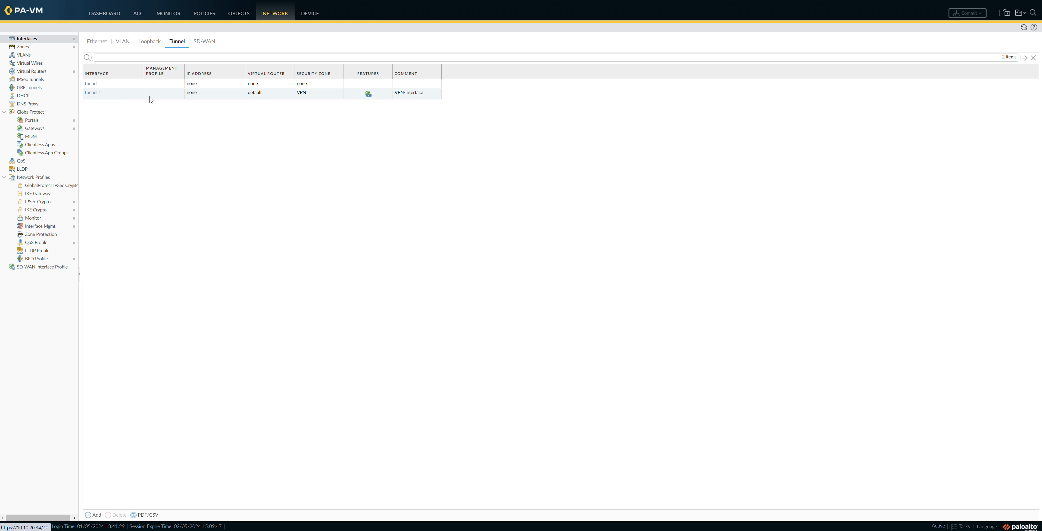
{"action": "left_click", "coordinate": [87, 95]}
{"action": "left_click", "coordinate": [97, 93]}
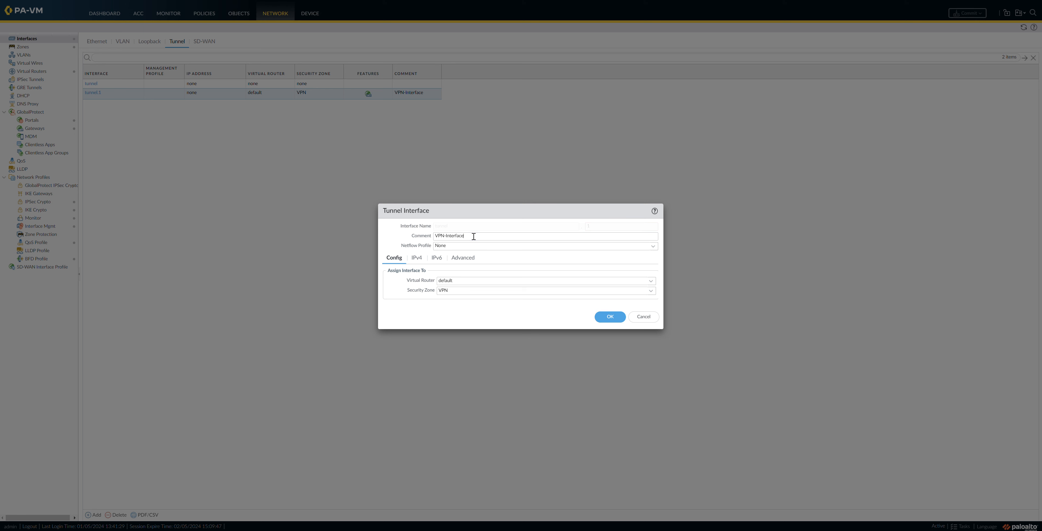
{"action": "left_click_drag", "start_coordinate": [472, 236], "coordinate": [434, 236]}
{"action": "left_click", "coordinate": [416, 257]}
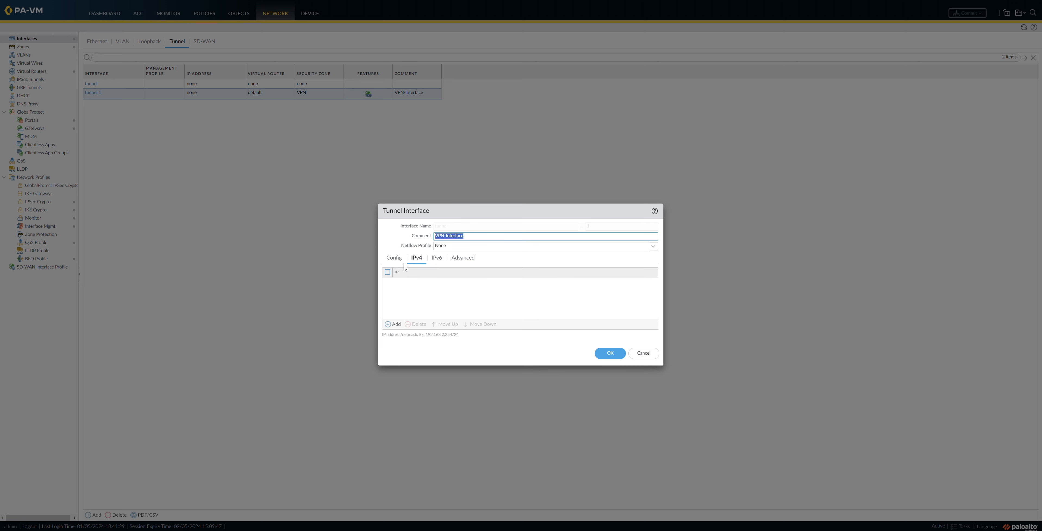
{"action": "left_click", "coordinate": [398, 259]}
{"action": "left_click", "coordinate": [414, 258]}
{"action": "left_click", "coordinate": [643, 354]}
- Examine the VPN security zone's settings without changing them and leave the zone deselected
{"action": "left_click", "coordinate": [23, 46]}
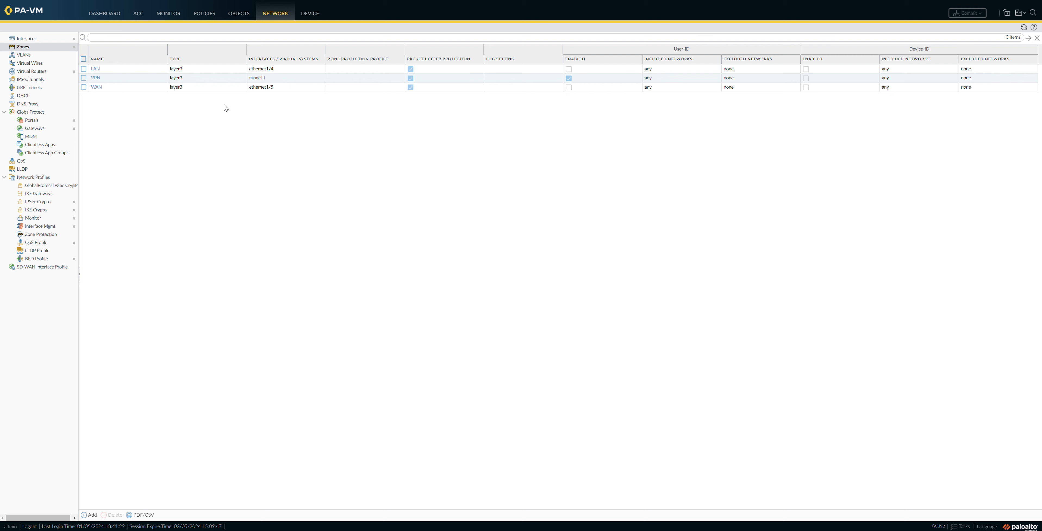
{"action": "left_click", "coordinate": [96, 78]}
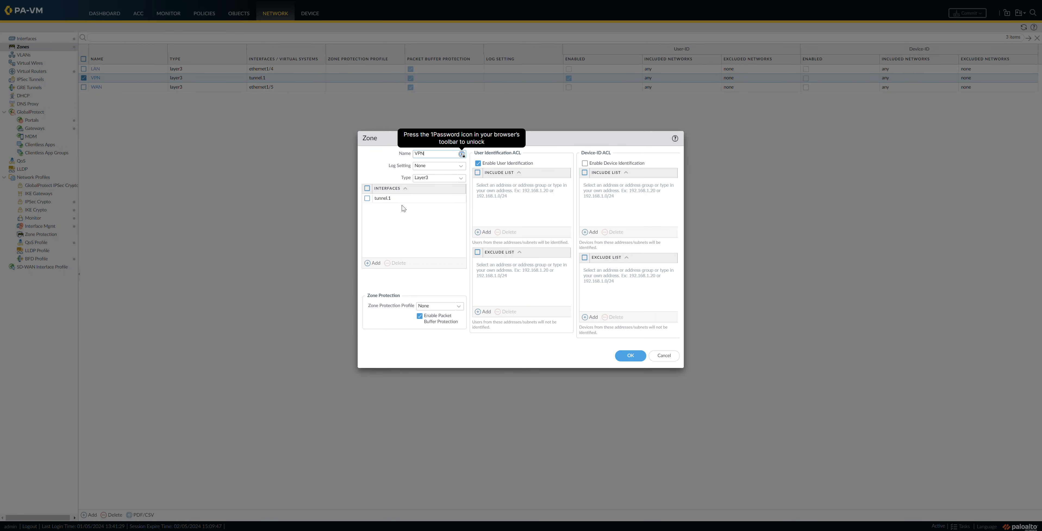
{"action": "left_click", "coordinate": [664, 355]}
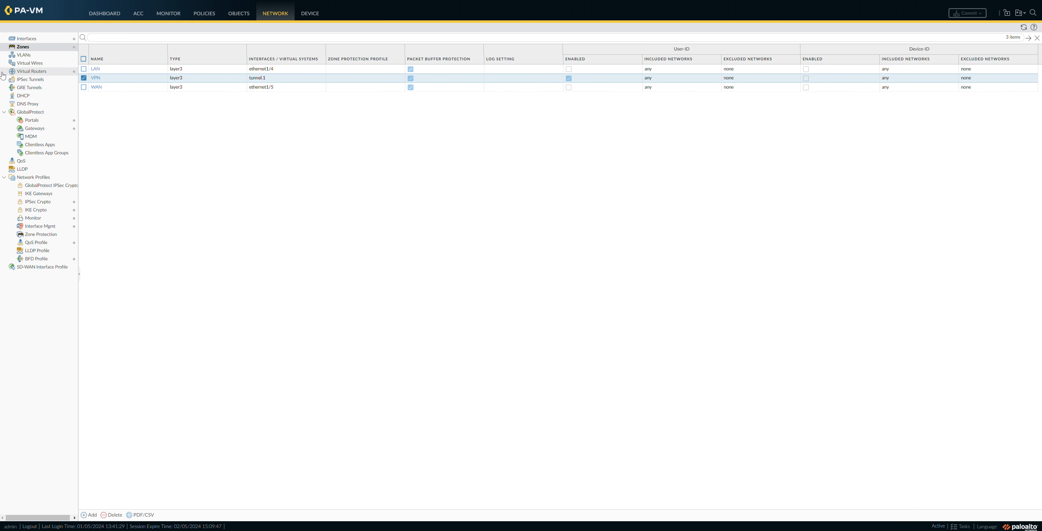
{"action": "left_click", "coordinate": [84, 78]}
- Examine the certificate information of the device certificates RootCA and gp_vpn_cert
{"action": "left_click", "coordinate": [309, 13]}
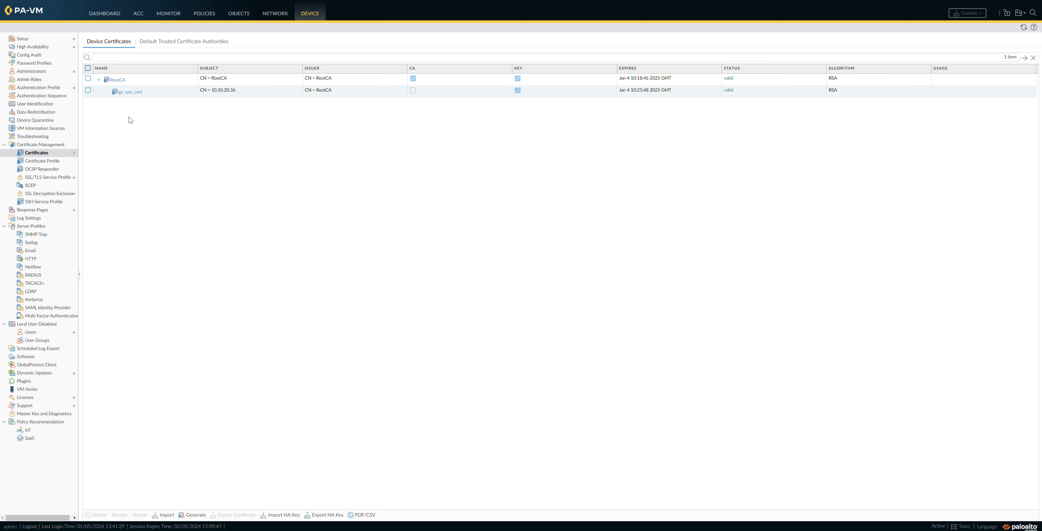
{"action": "left_click", "coordinate": [118, 81]}
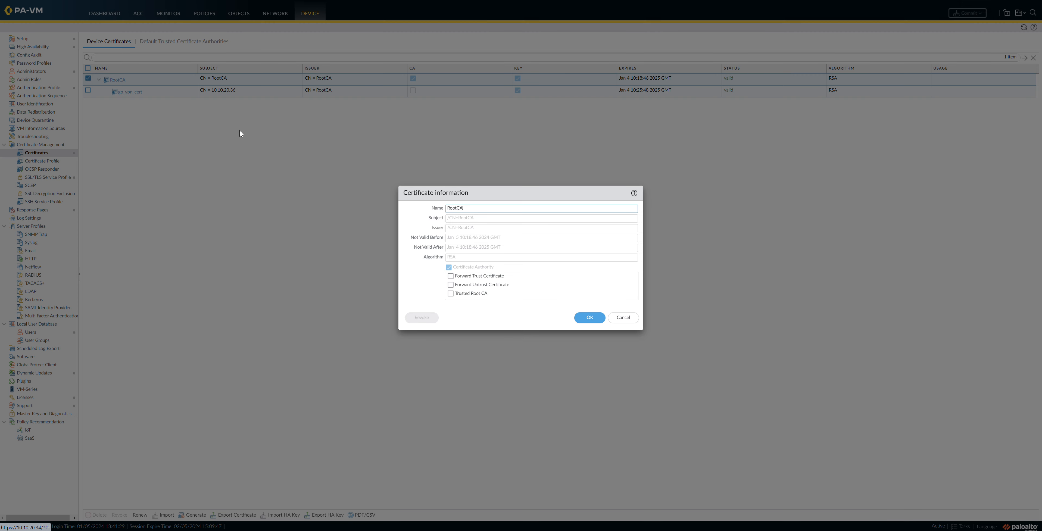
{"action": "left_click", "coordinate": [622, 316]}
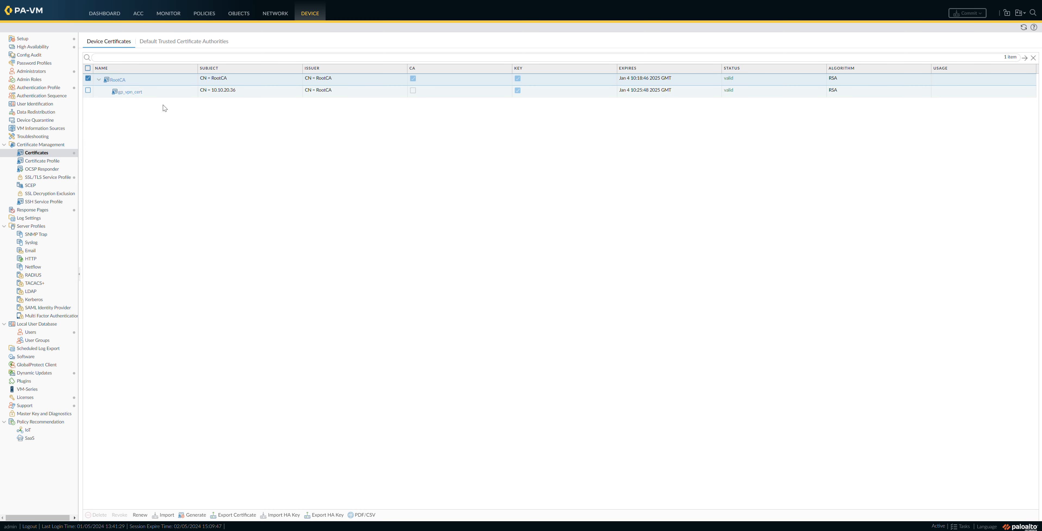
{"action": "left_click", "coordinate": [128, 92]}
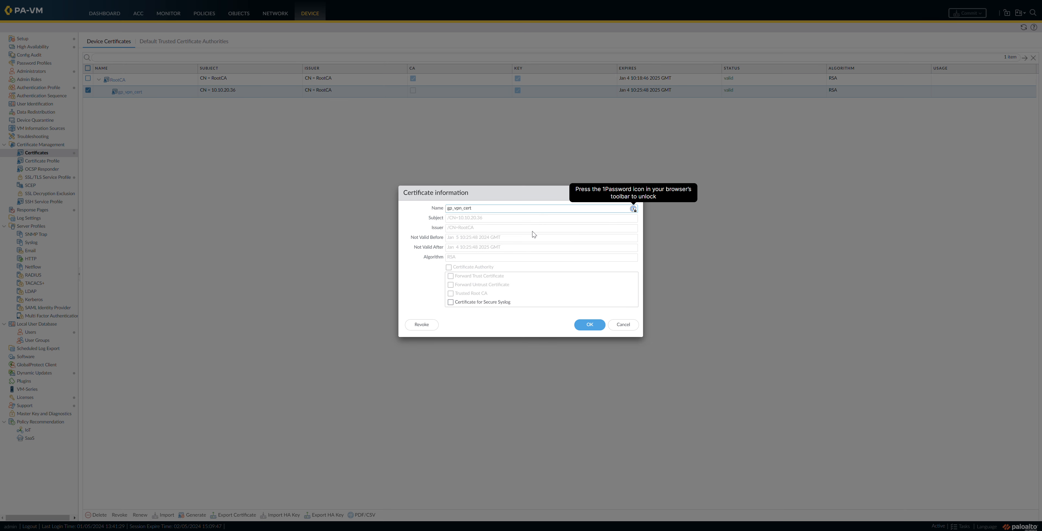
{"action": "left_click", "coordinate": [624, 324]}
- Generate a local Certificate Authority certificate named RootCA1 with the common name RootCA1
{"action": "left_click", "coordinate": [195, 520]}
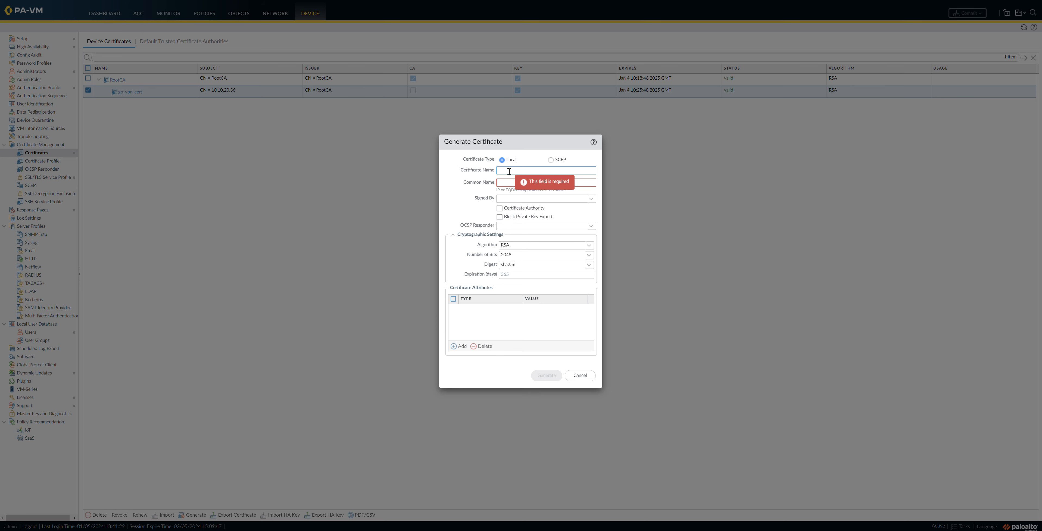
{"action": "type", "text": "RootCA1"}
{"action": "key", "text": "Tab"}
{"action": "type", "text": "RootCA1"}
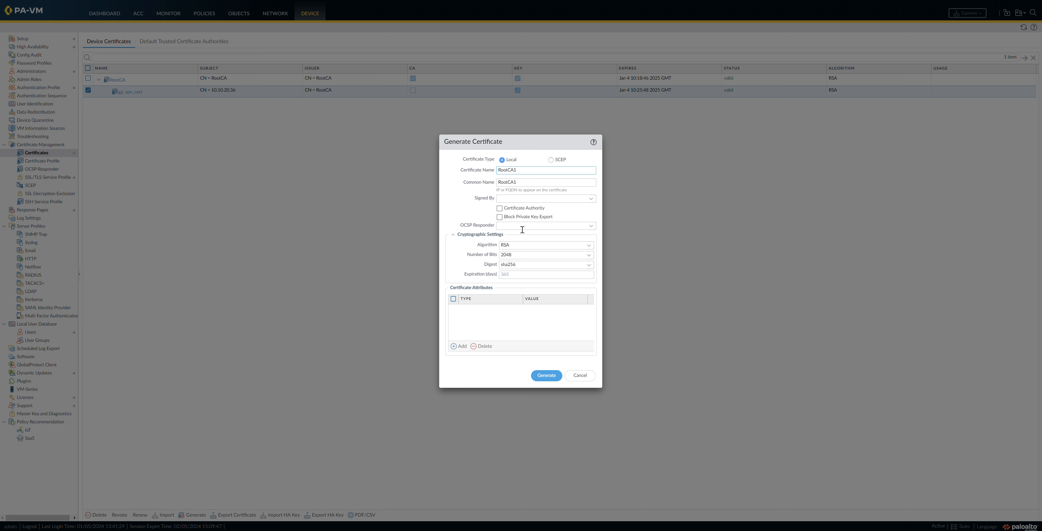
{"action": "left_click", "coordinate": [500, 210]}
{"action": "left_click", "coordinate": [550, 377]}
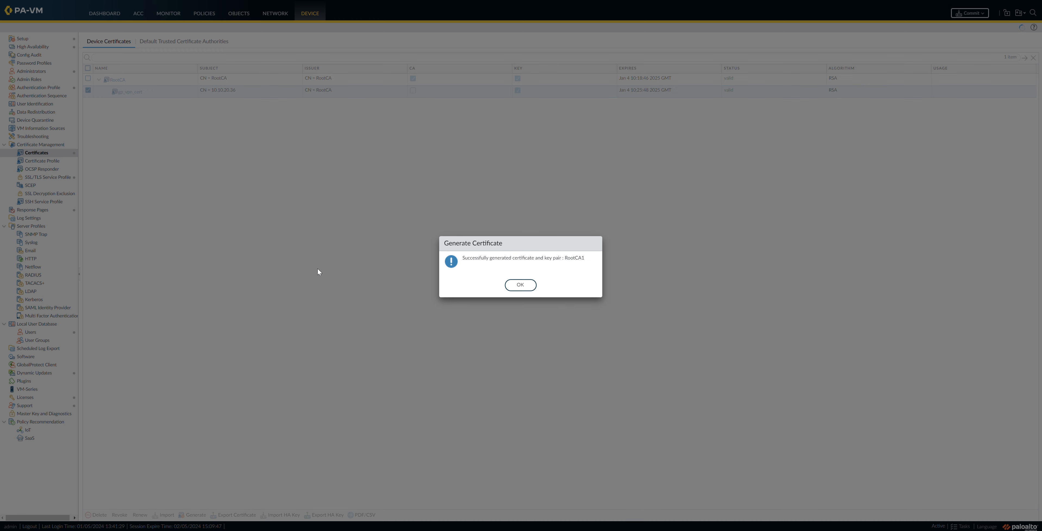
{"action": "left_click", "coordinate": [520, 285]}
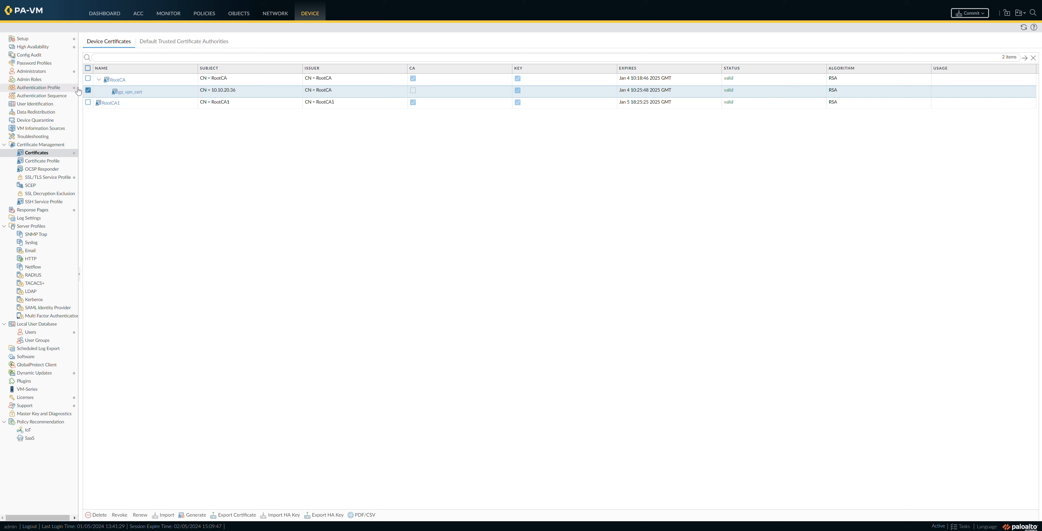
- Deselect gp_vpn_cert and start a new local certificate named vpn_cert_1 with the common name 10.10.20.36
{"action": "left_click", "coordinate": [89, 91]}
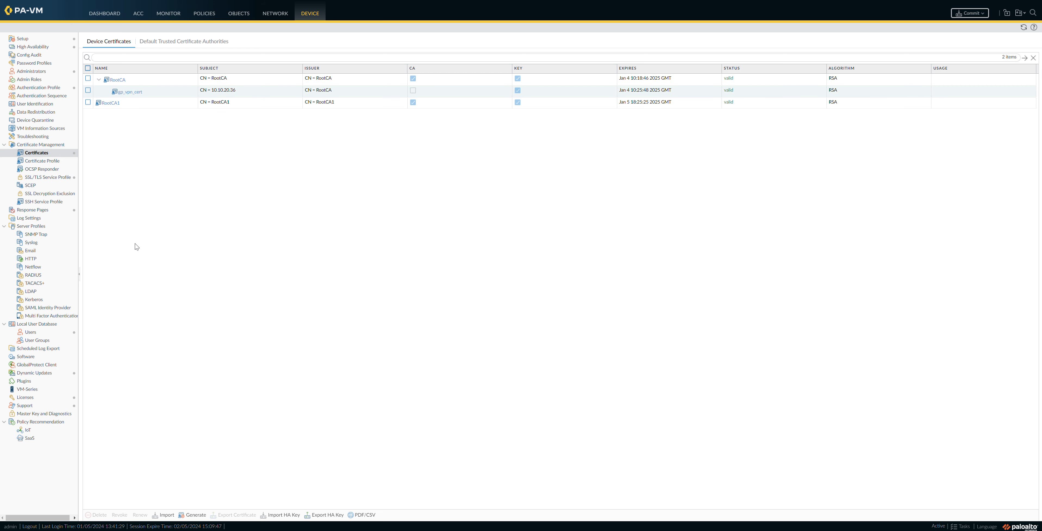
{"action": "left_click", "coordinate": [193, 516]}
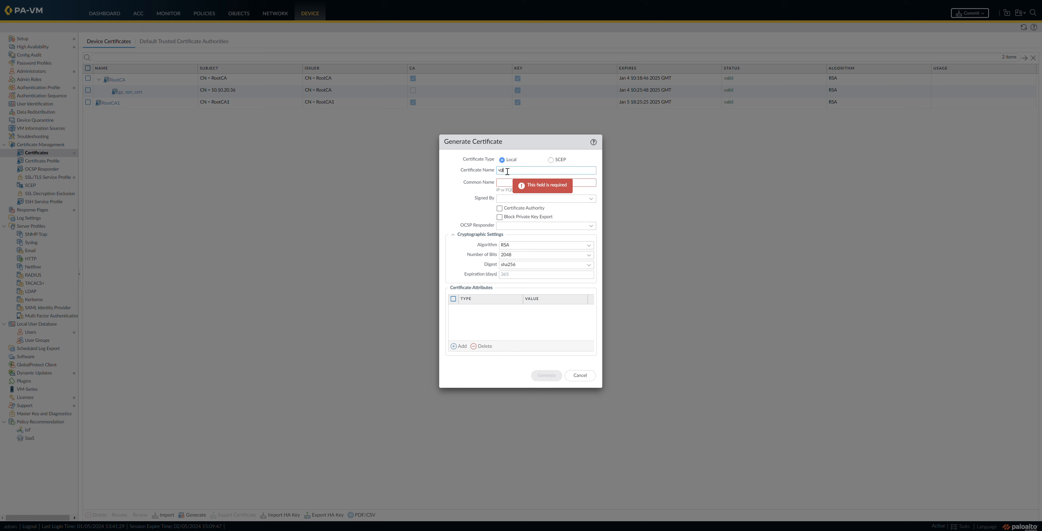
{"action": "type", "text": "vpn_cert_1"}
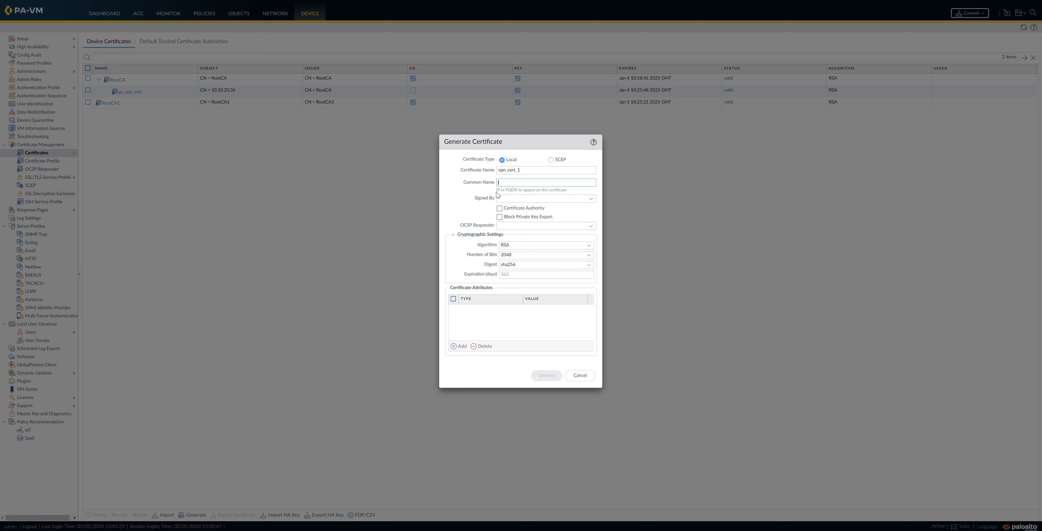
{"action": "left_click", "coordinate": [487, 1]}
{"action": "left_click", "coordinate": [536, 183]}
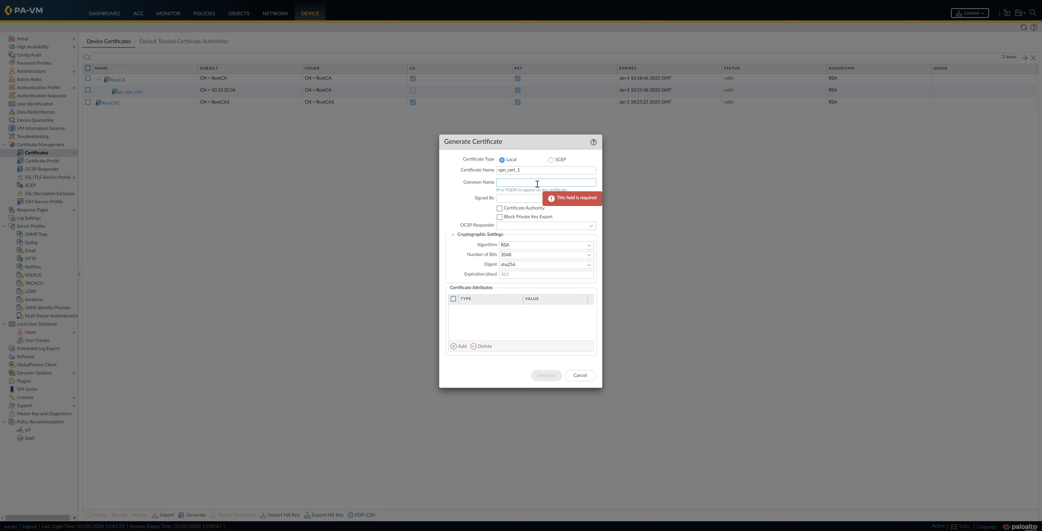
{"action": "type", "text": "10.10.20.36"}
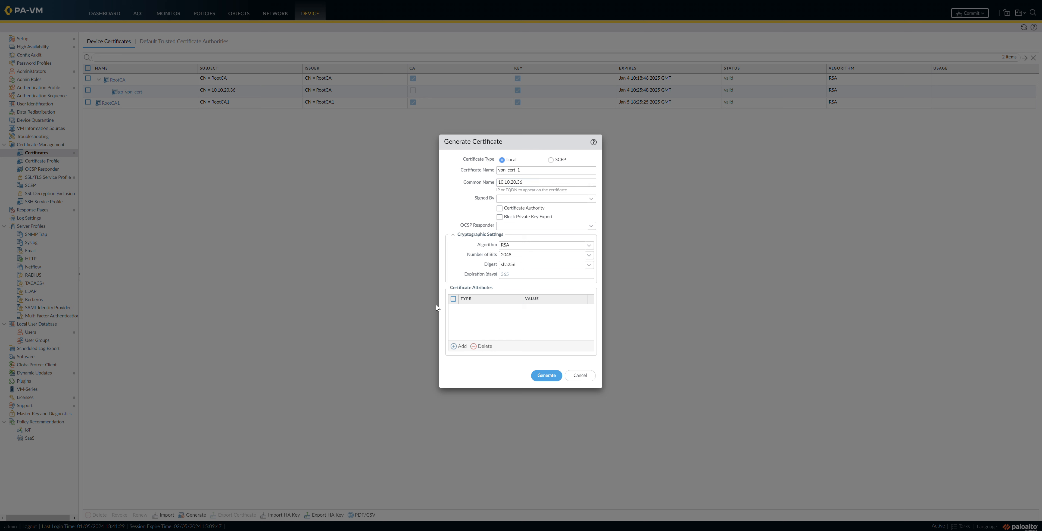
- Add two certificate attributes: IP with the value 10.10.20.36 and Host Name with the value vpn.test.com
{"action": "left_click", "coordinate": [459, 347]}
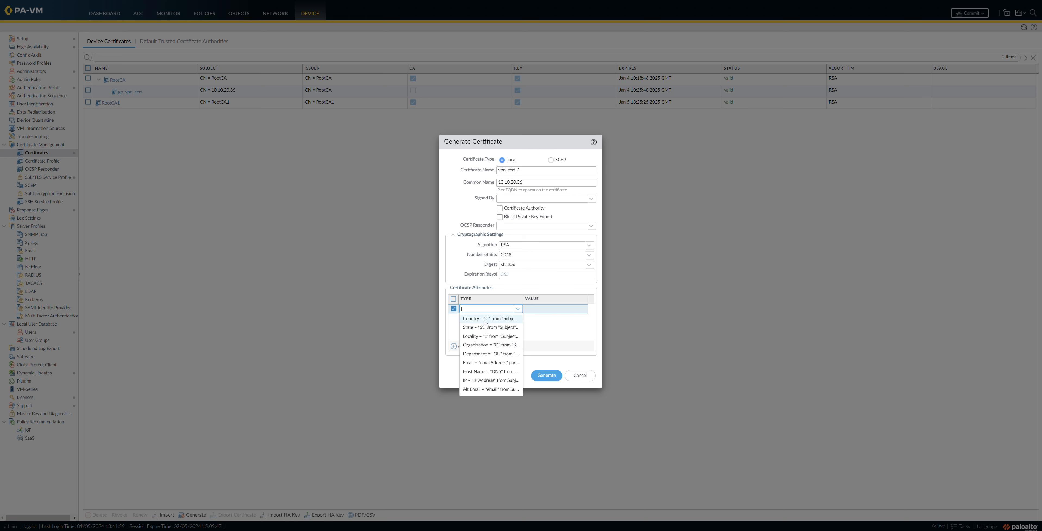
{"action": "left_click", "coordinate": [475, 380]}
{"action": "left_click", "coordinate": [538, 314]}
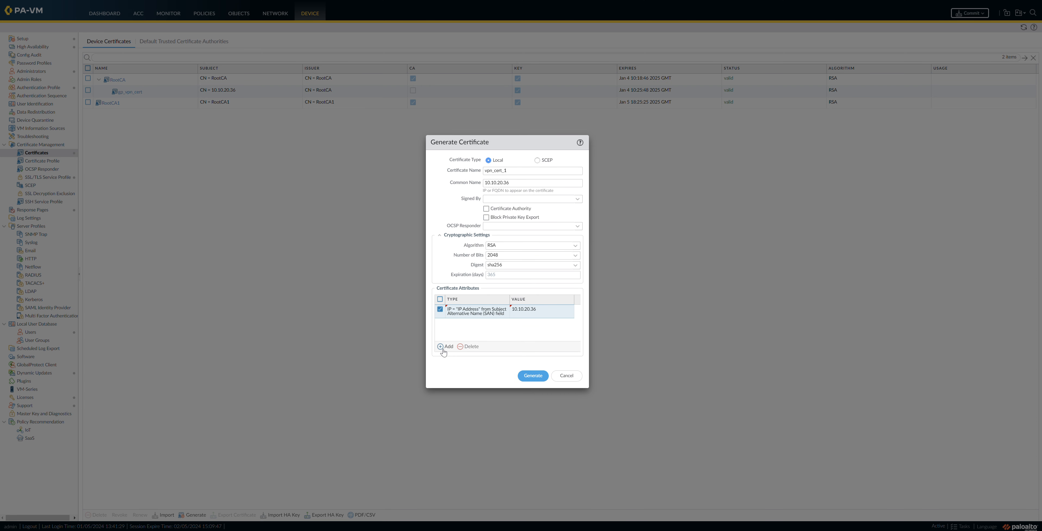
{"action": "left_click", "coordinate": [442, 348]}
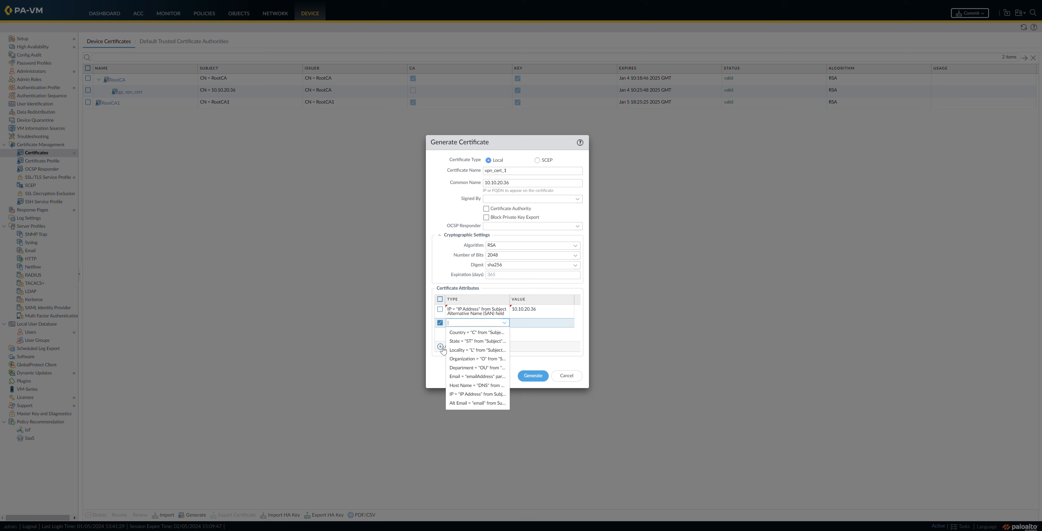
{"action": "left_click", "coordinate": [477, 386]}
{"action": "left_click", "coordinate": [519, 323]}
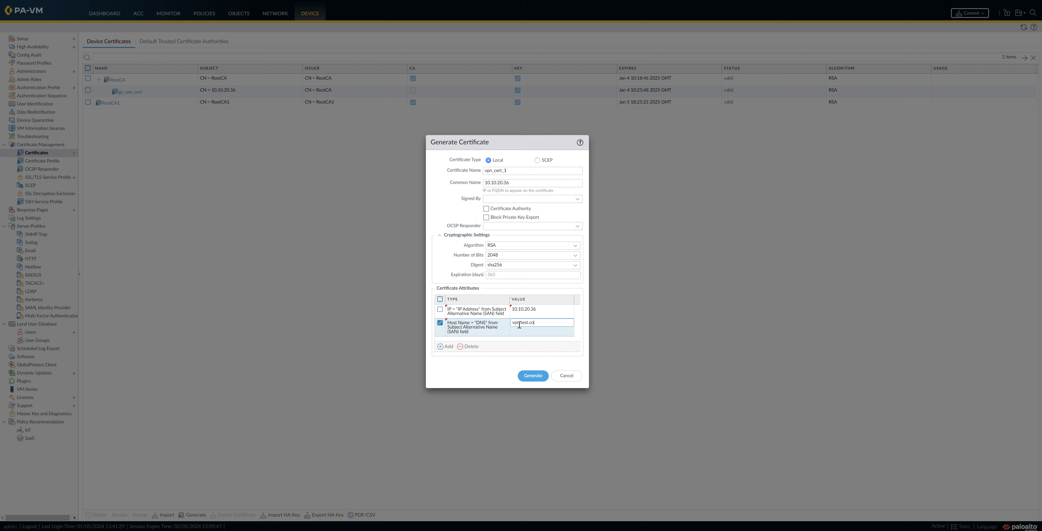
- Have the vpn_cert_1 certificate signed by RootCA1 and generate it
{"action": "left_click", "coordinate": [577, 201]}
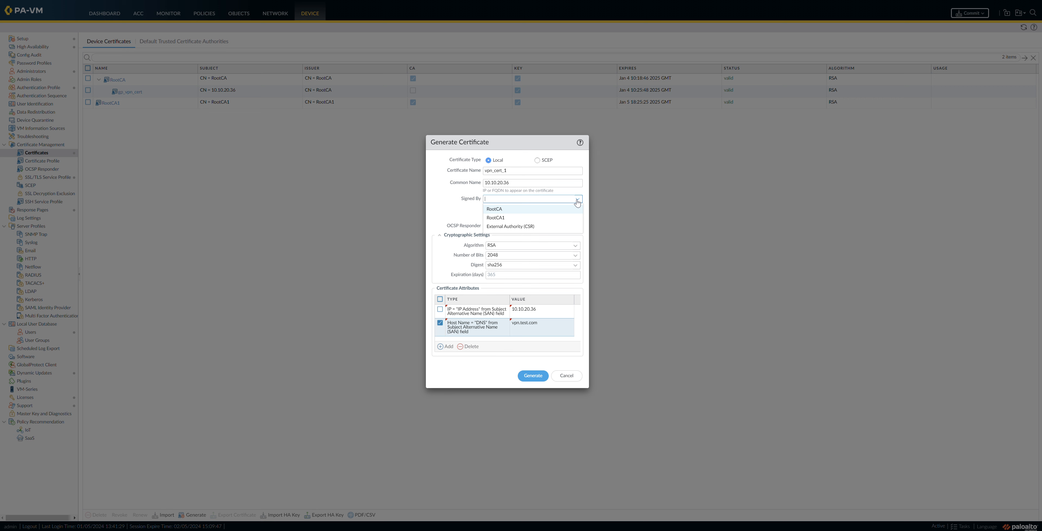
{"action": "left_click", "coordinate": [505, 220]}
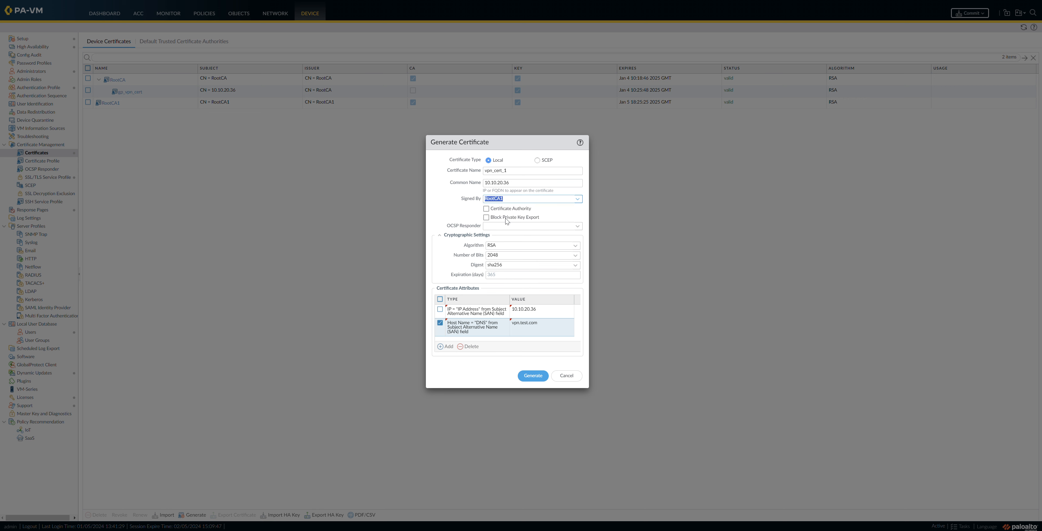
{"action": "left_click", "coordinate": [534, 376]}
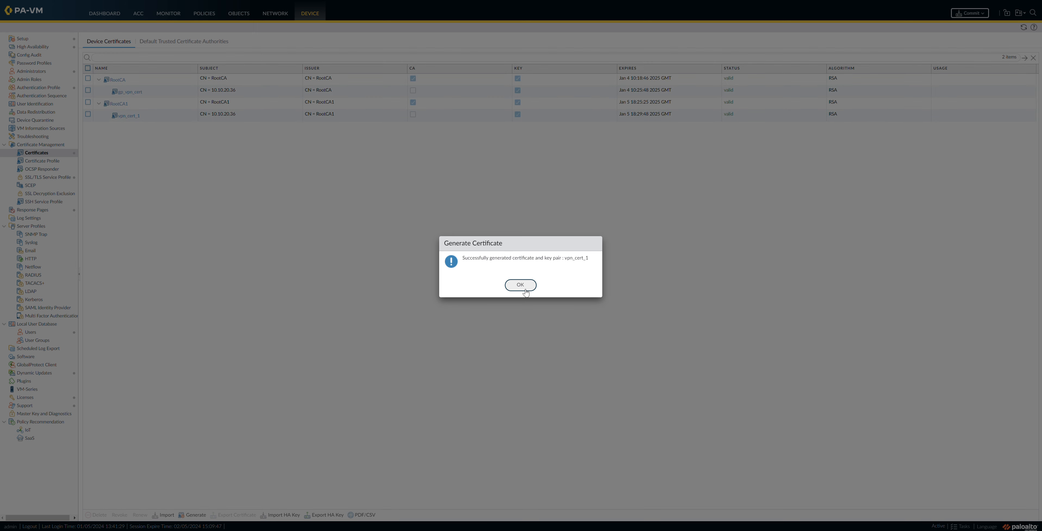
{"action": "left_click", "coordinate": [521, 285]}
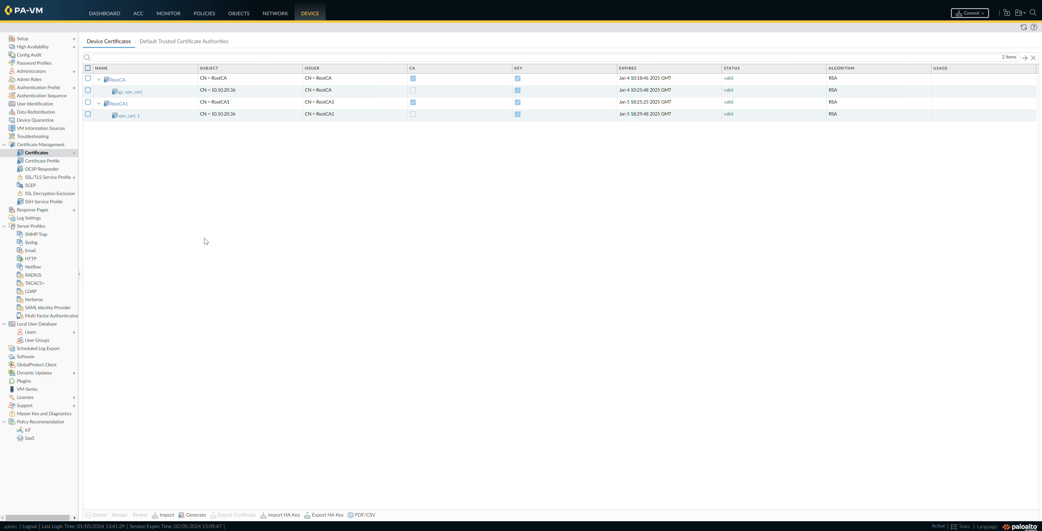
- Review the certificate choices for a new SSL/TLS service profile and the settings of the existing vpn_profile
{"action": "left_click", "coordinate": [36, 178]}
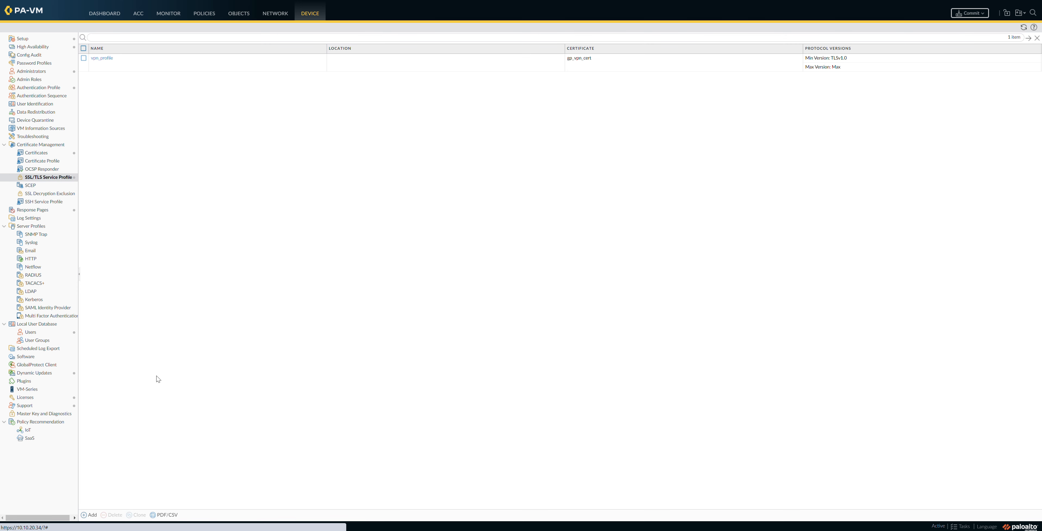
{"action": "left_click", "coordinate": [89, 514]}
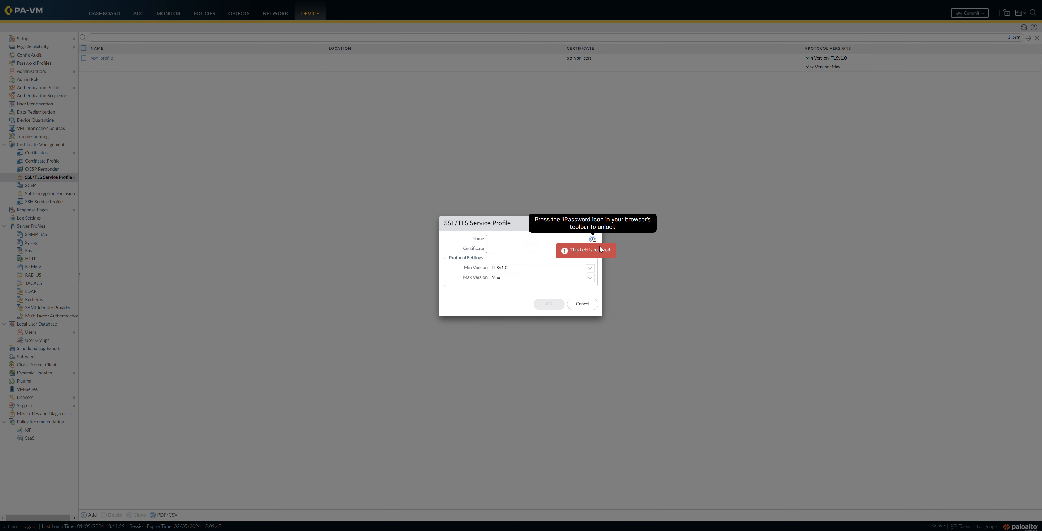
{"action": "left_click", "coordinate": [595, 254]}
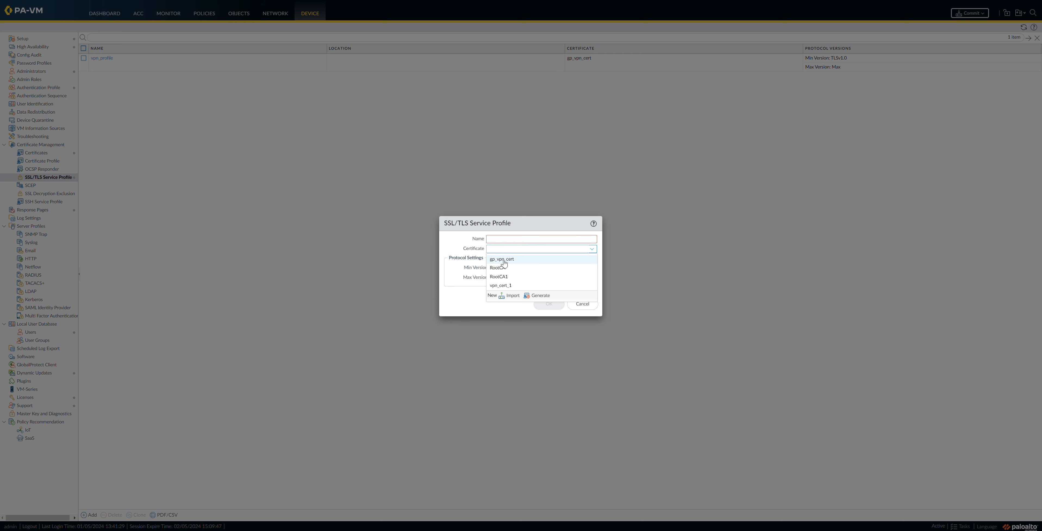
{"action": "left_click", "coordinate": [581, 305]}
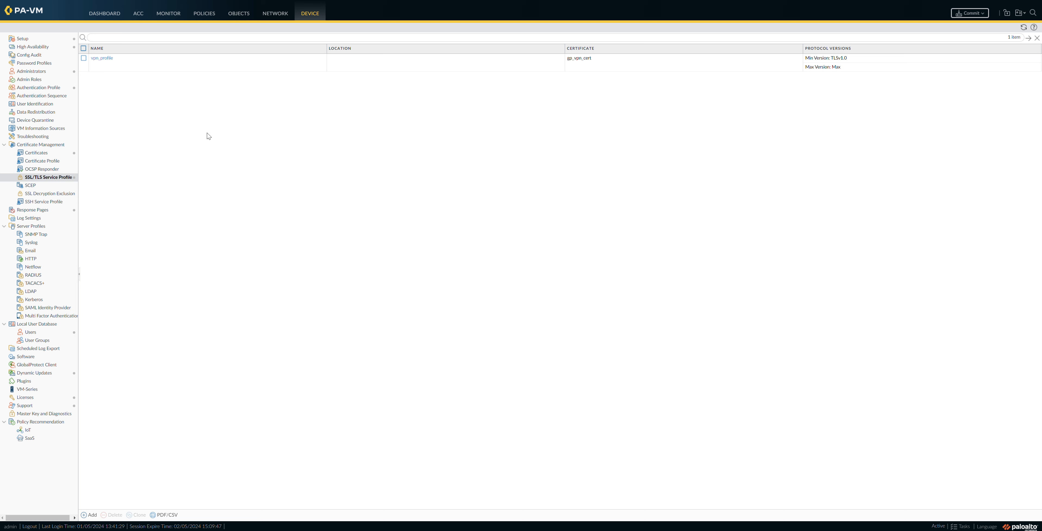
{"action": "left_click", "coordinate": [103, 59]}
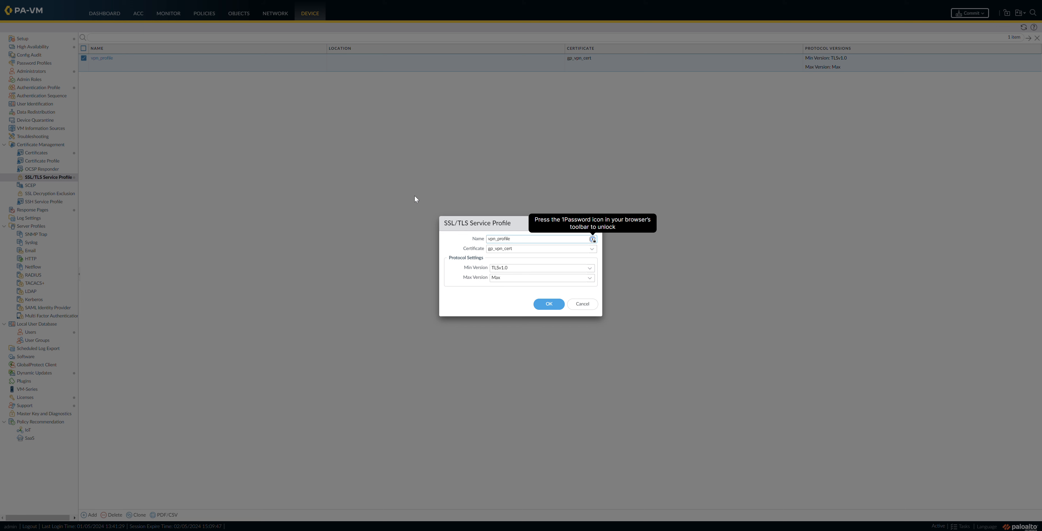
{"action": "double_click", "coordinate": [518, 241]}
{"action": "left_click", "coordinate": [581, 303]}
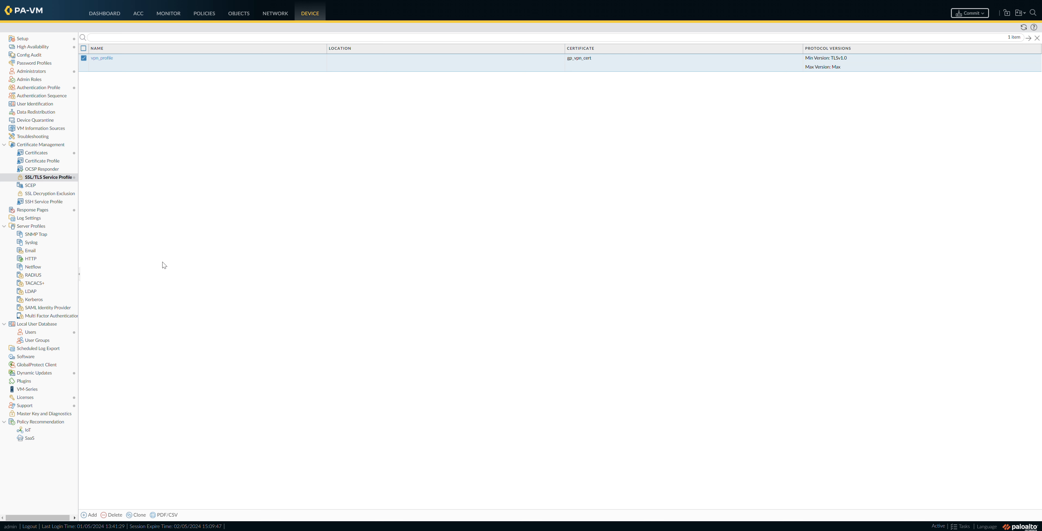
- Review the existing account in the local user database and close it without changes
{"action": "left_click", "coordinate": [42, 332]}
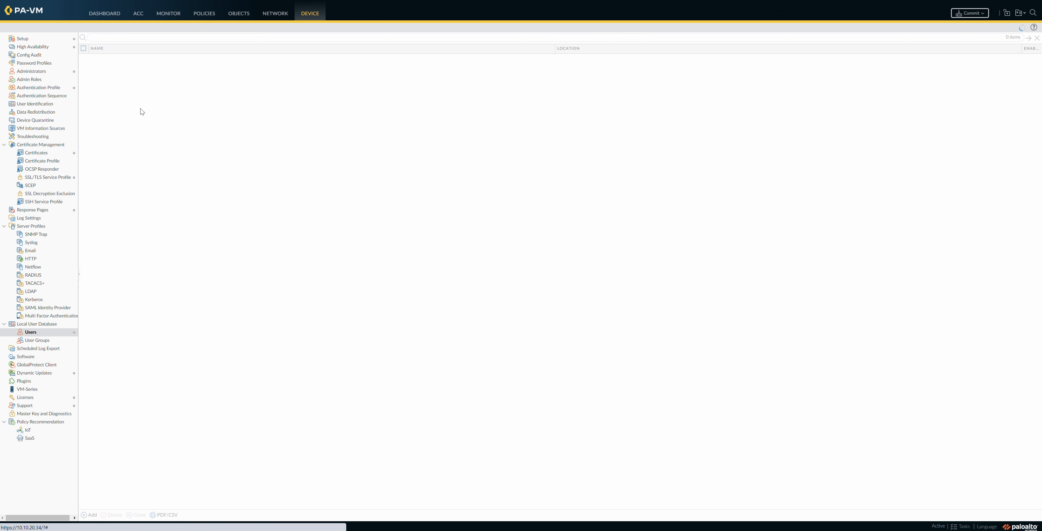
{"action": "left_click", "coordinate": [95, 58]}
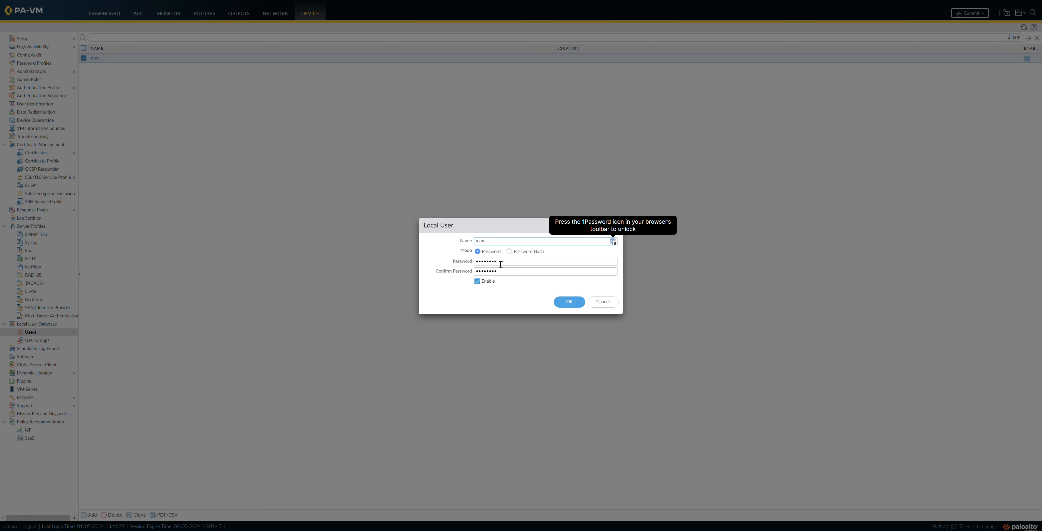
{"action": "left_click", "coordinate": [603, 302]}
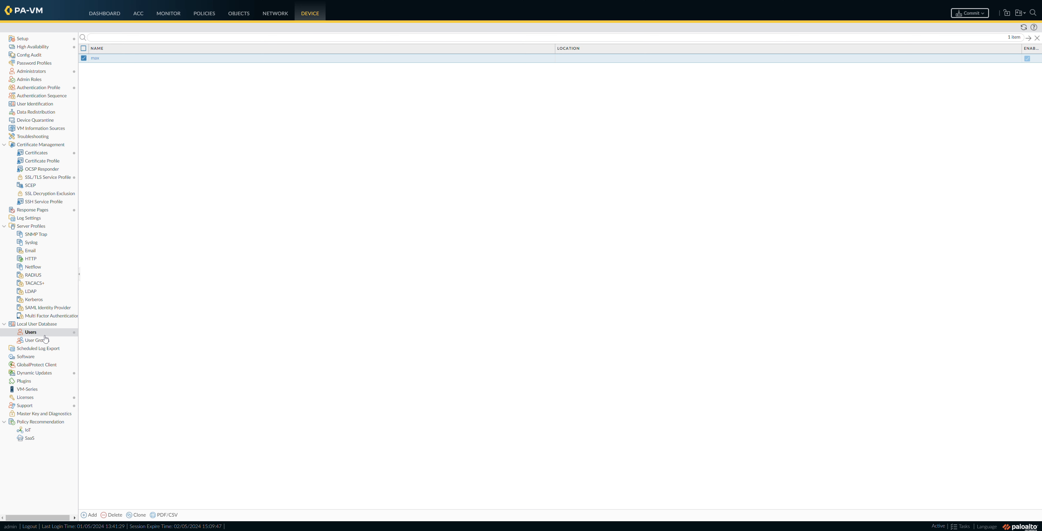
- Review the gp-vpn-profile authentication profile, including its available authentication types and its allow list, and close it without changes
{"action": "left_click", "coordinate": [41, 88]}
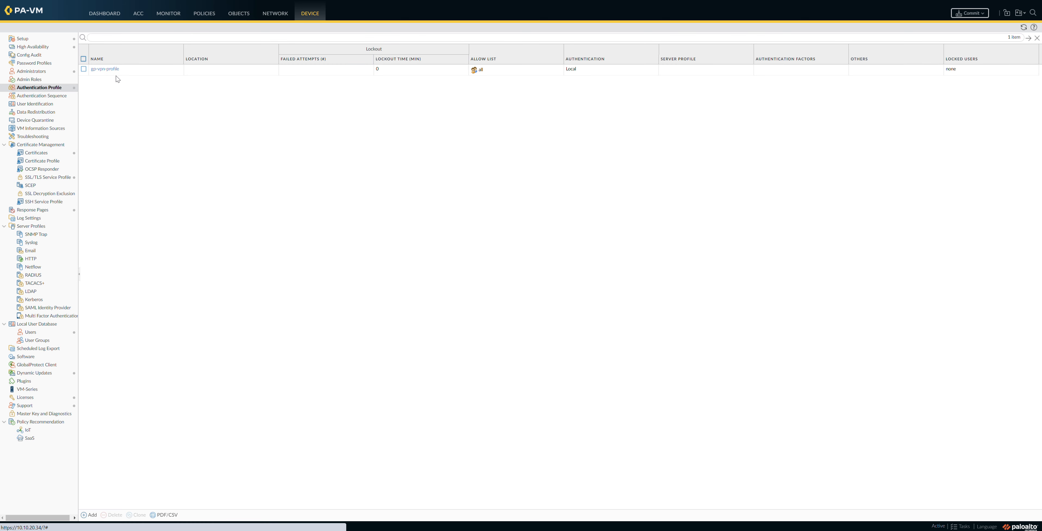
{"action": "left_click", "coordinate": [106, 69]}
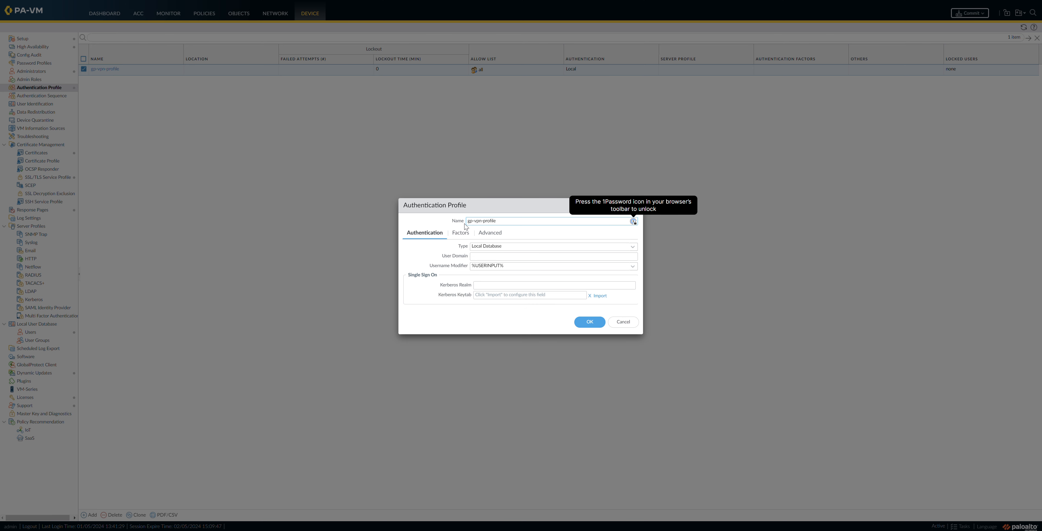
{"action": "left_click_drag", "start_coordinate": [466, 223], "coordinate": [503, 222]}
{"action": "left_click", "coordinate": [511, 221]}
{"action": "left_click", "coordinate": [633, 247]}
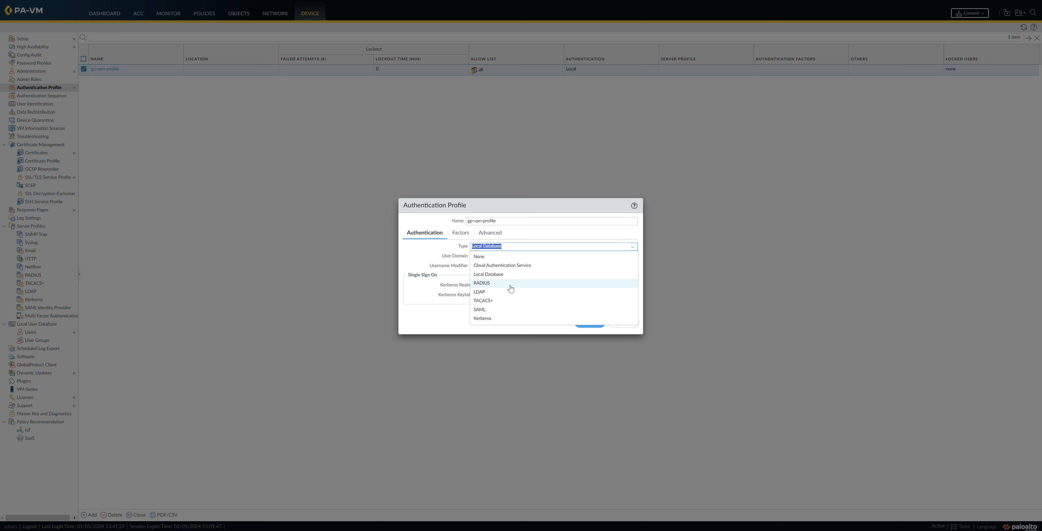
{"action": "left_click", "coordinate": [536, 206]}
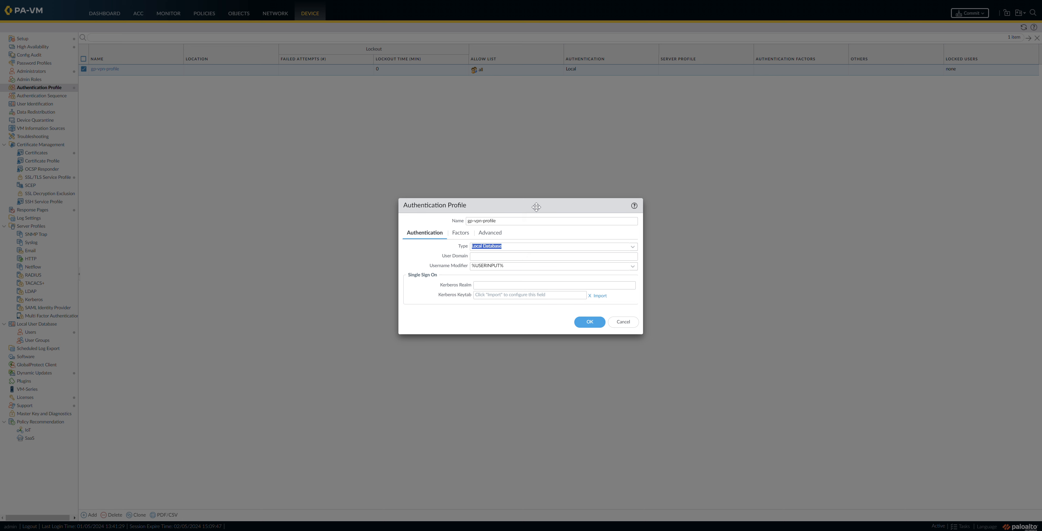
{"action": "left_click", "coordinate": [497, 236]}
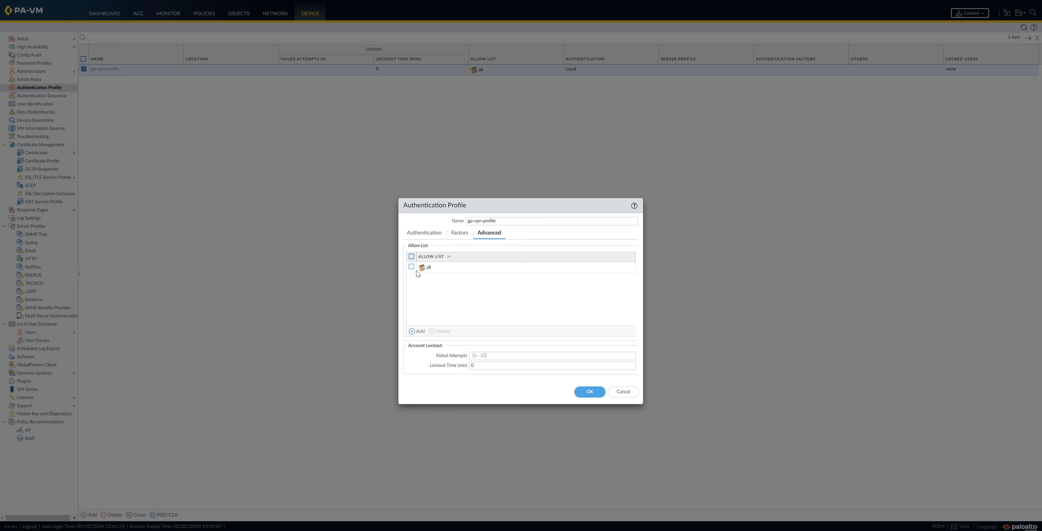
{"action": "left_click", "coordinate": [623, 392]}
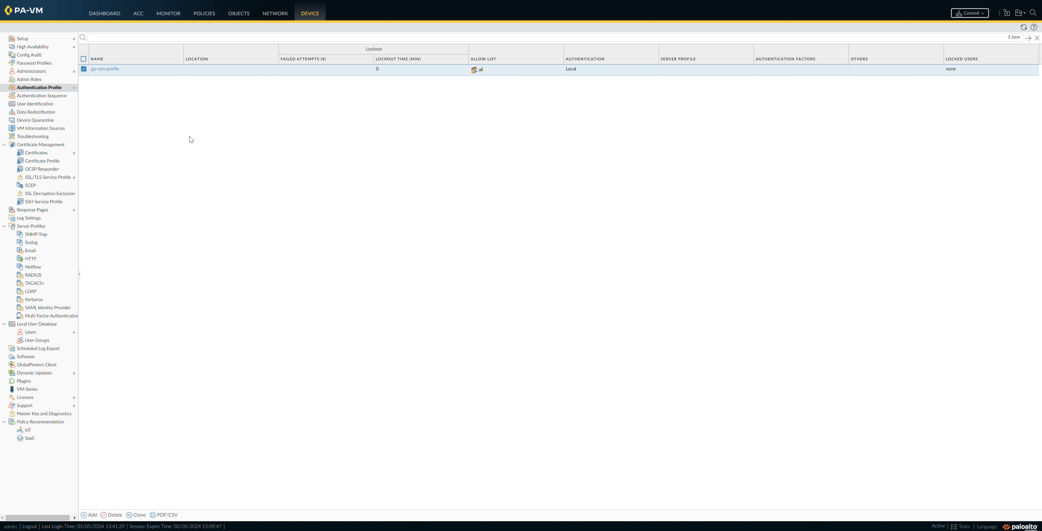
- Open the existing GlobalProtect gateway and review its general network settings and authentication settings
{"action": "left_click", "coordinate": [287, 17]}
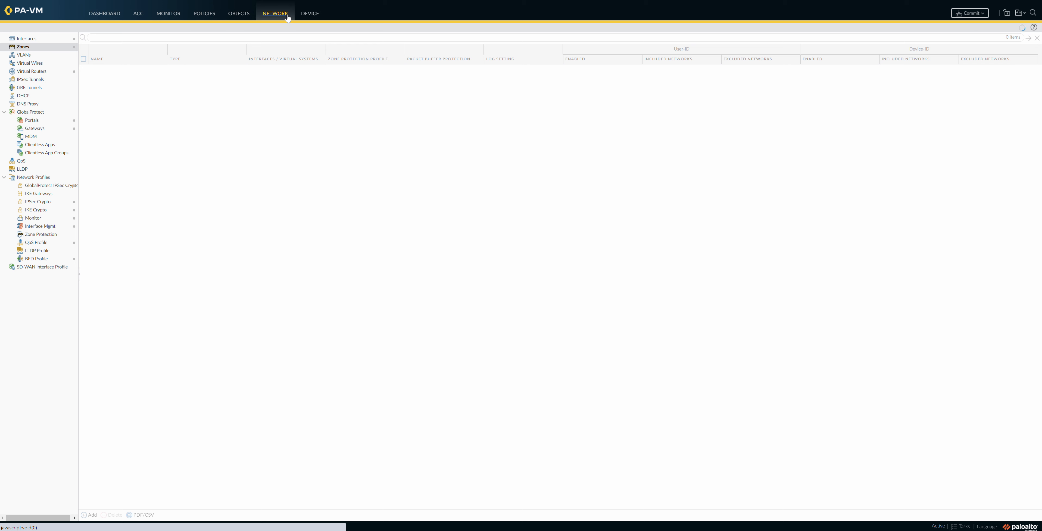
{"action": "left_click", "coordinate": [43, 117]}
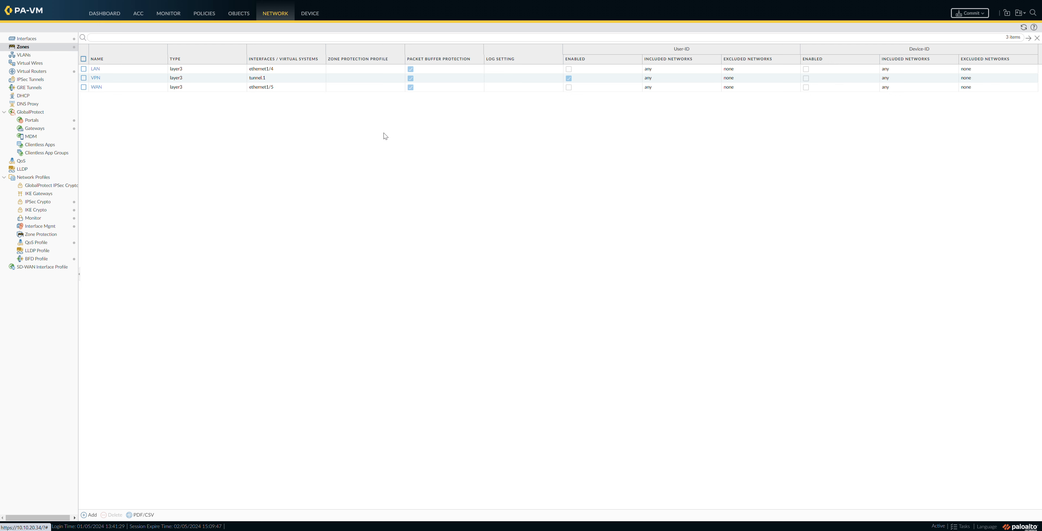
{"action": "left_click", "coordinate": [40, 132]}
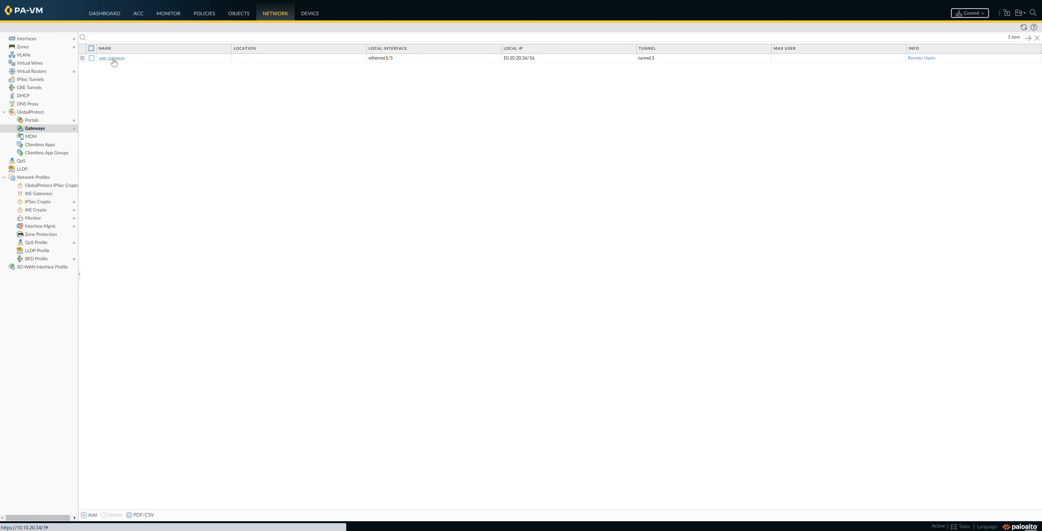
{"action": "left_click", "coordinate": [114, 62]}
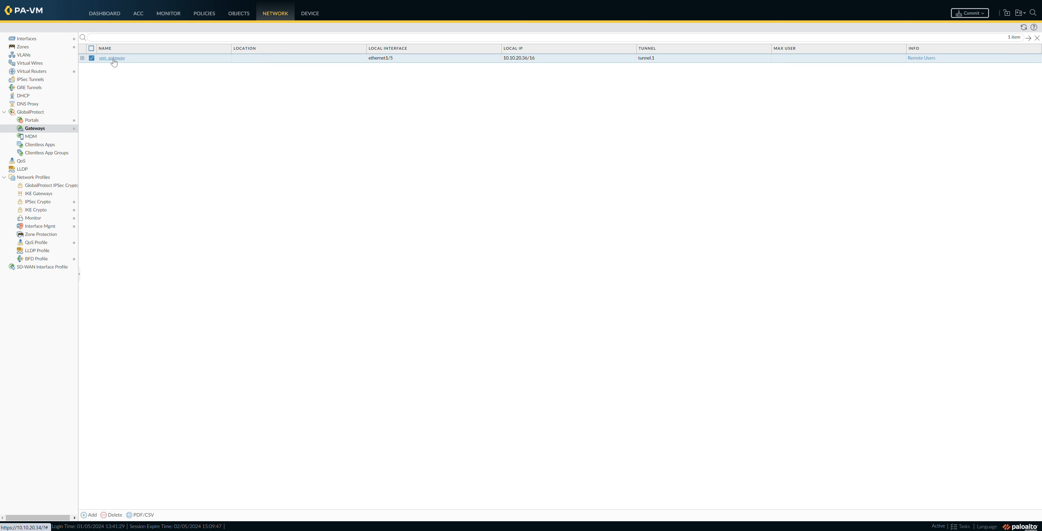
{"action": "left_click", "coordinate": [112, 59]}
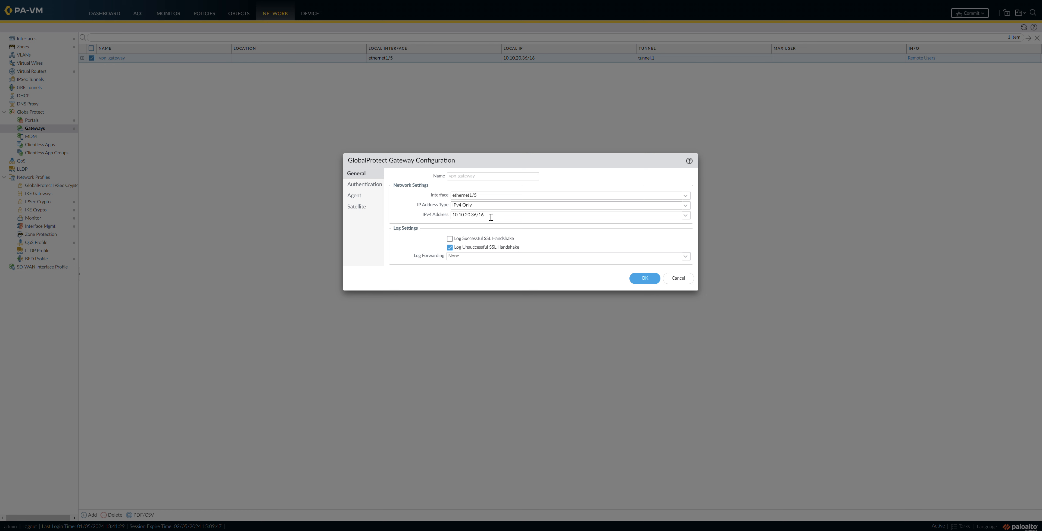
{"action": "left_click", "coordinate": [368, 185]}
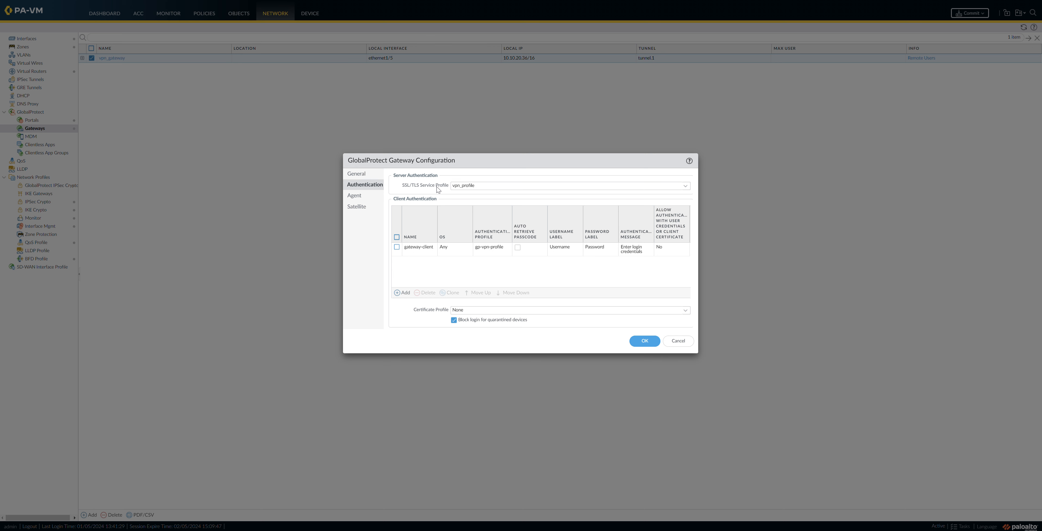
- Review the operating system and authentication profile choices of the gateway-client entry and close it without changes
{"action": "left_click", "coordinate": [419, 247]}
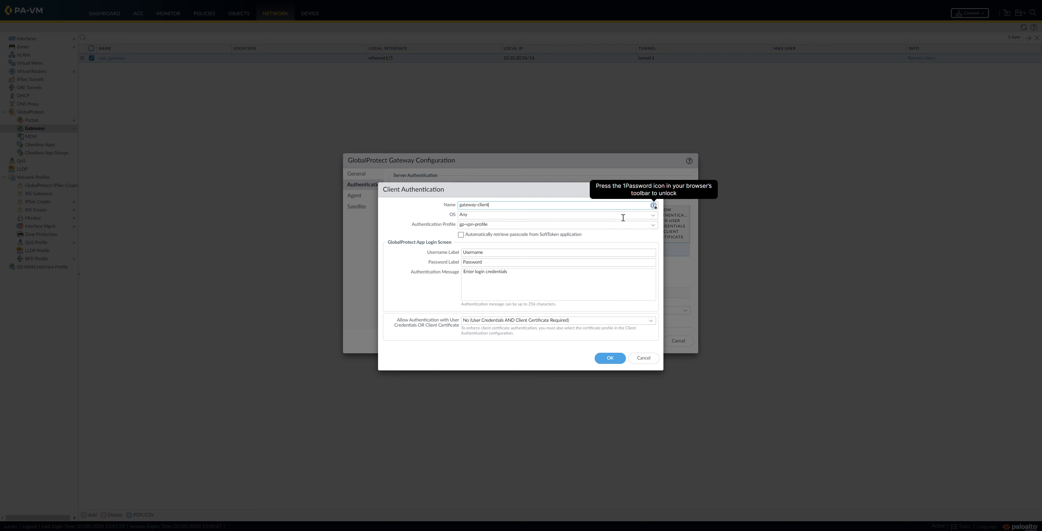
{"action": "left_click", "coordinate": [649, 217]}
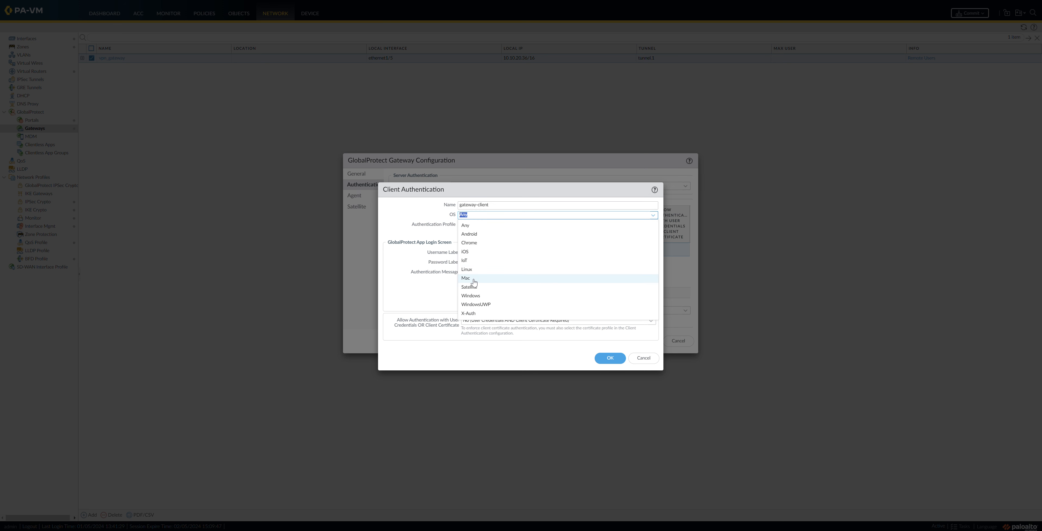
{"action": "left_click", "coordinate": [601, 225]}
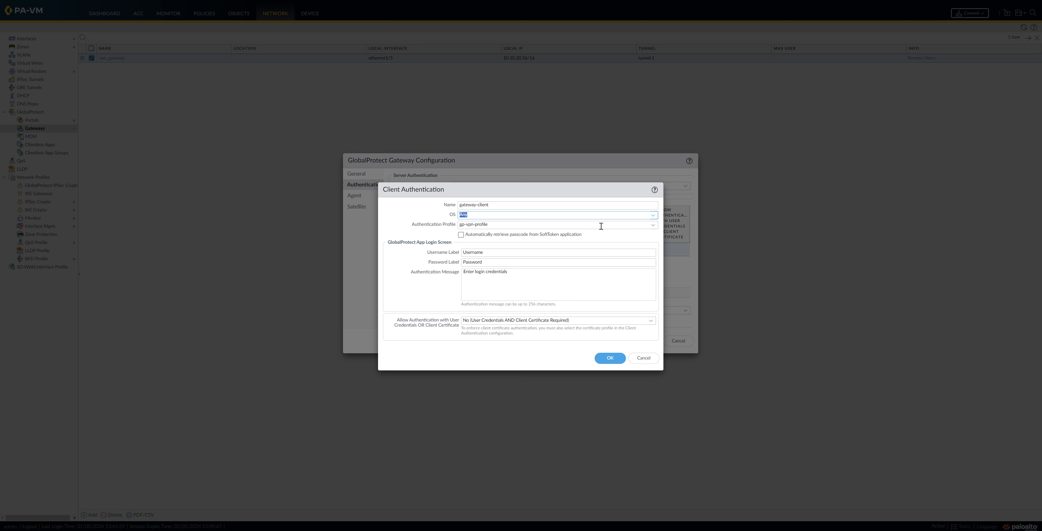
{"action": "left_click", "coordinate": [653, 225]}
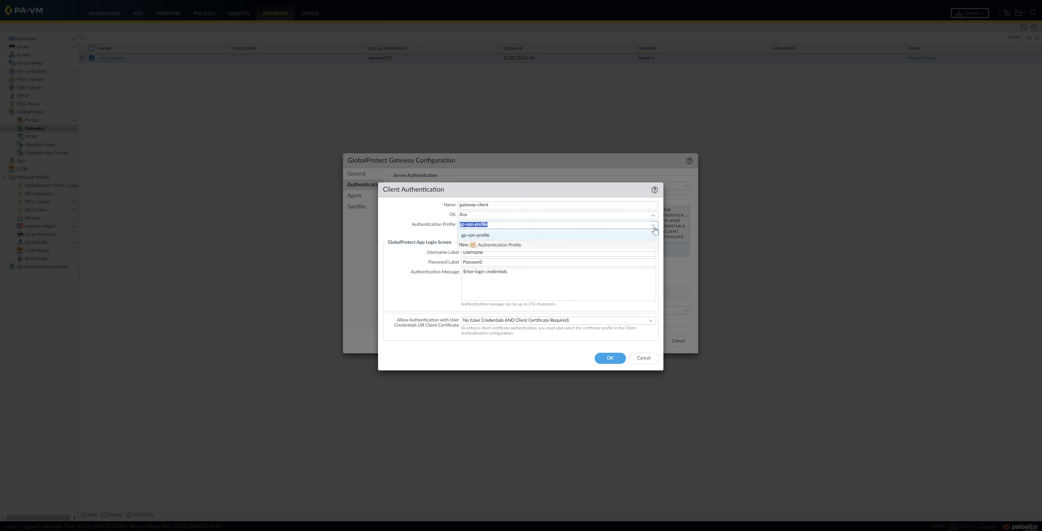
{"action": "left_click", "coordinate": [498, 237]}
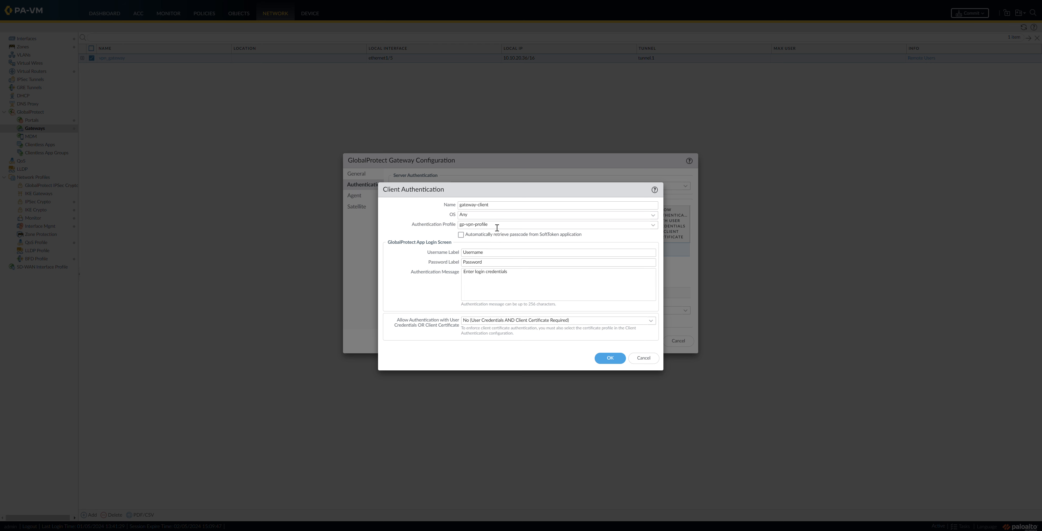
{"action": "left_click", "coordinate": [644, 359]}
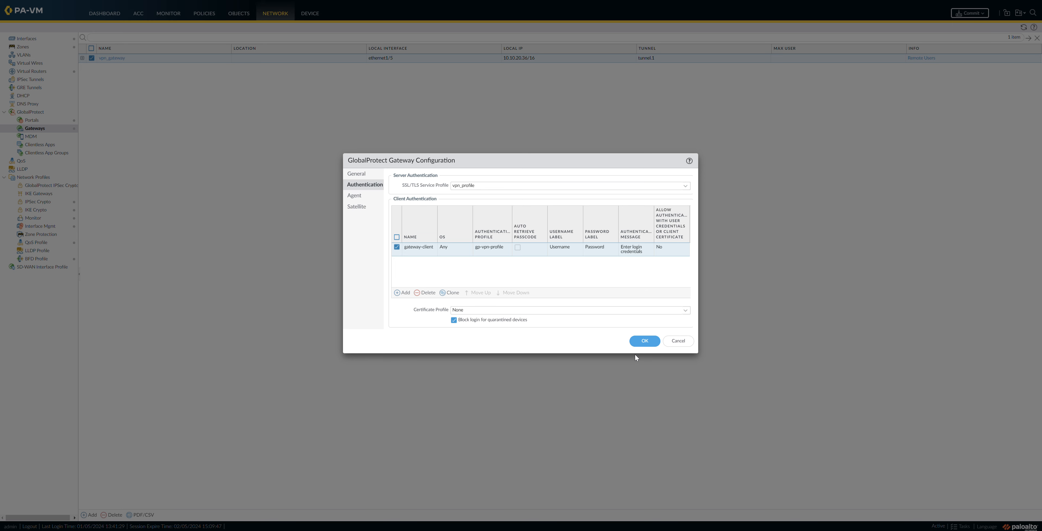
- Review the gateway's agent tunnel settings, enabling IPSec briefly to examine its options and disabling it again
{"action": "left_click", "coordinate": [352, 196]}
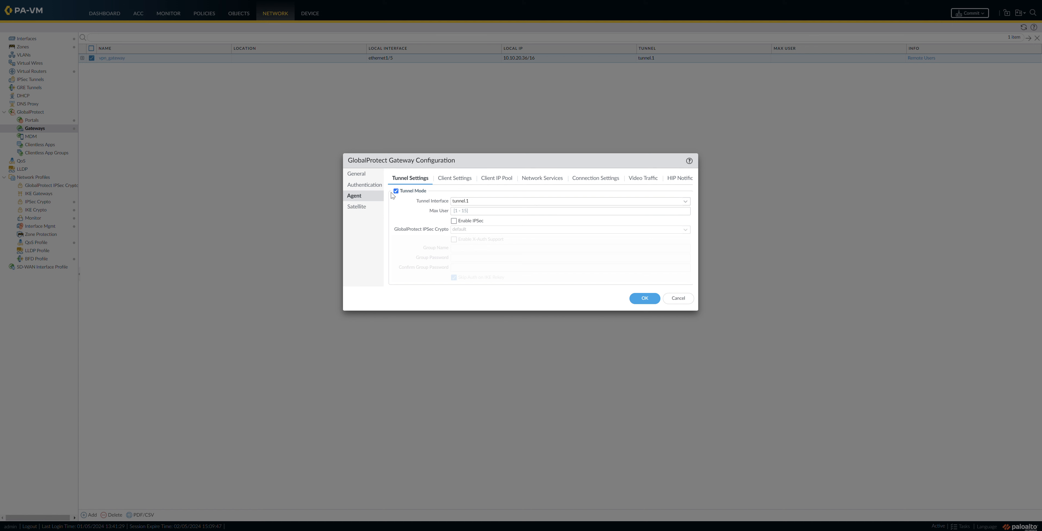
{"action": "left_click", "coordinate": [455, 222]}
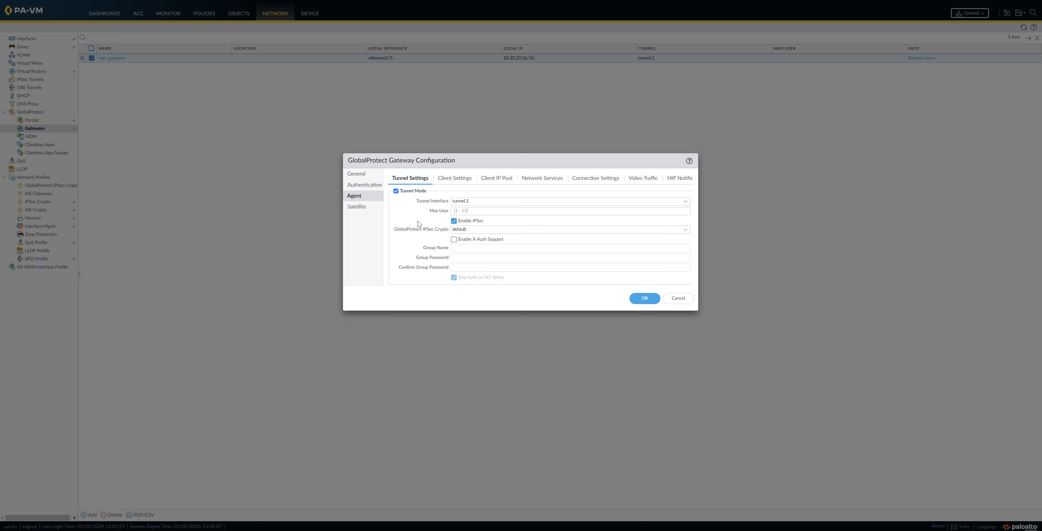
{"action": "left_click", "coordinate": [454, 223]}
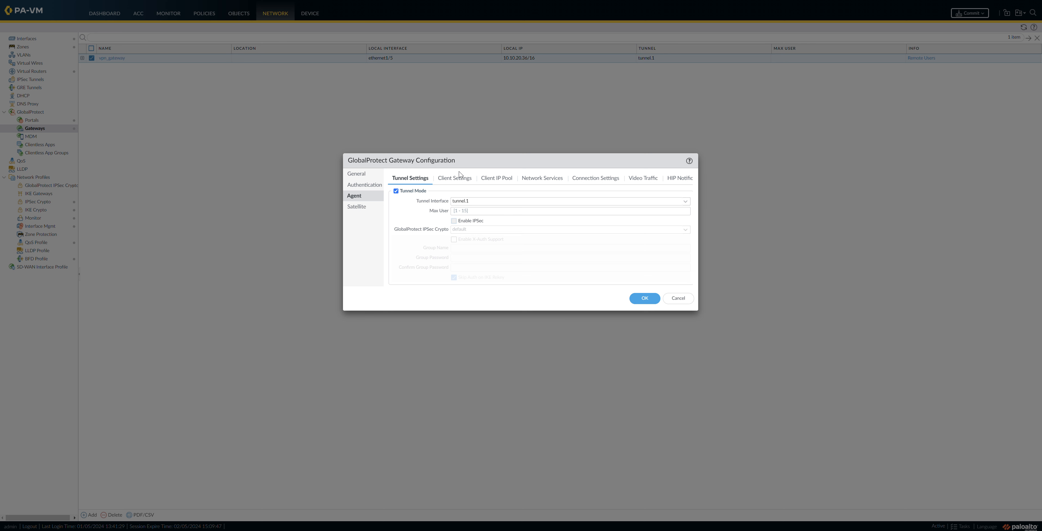
- Open the client_config entry in the gateway's client settings and review its selection criteria and IP pools
{"action": "left_click", "coordinate": [459, 182]}
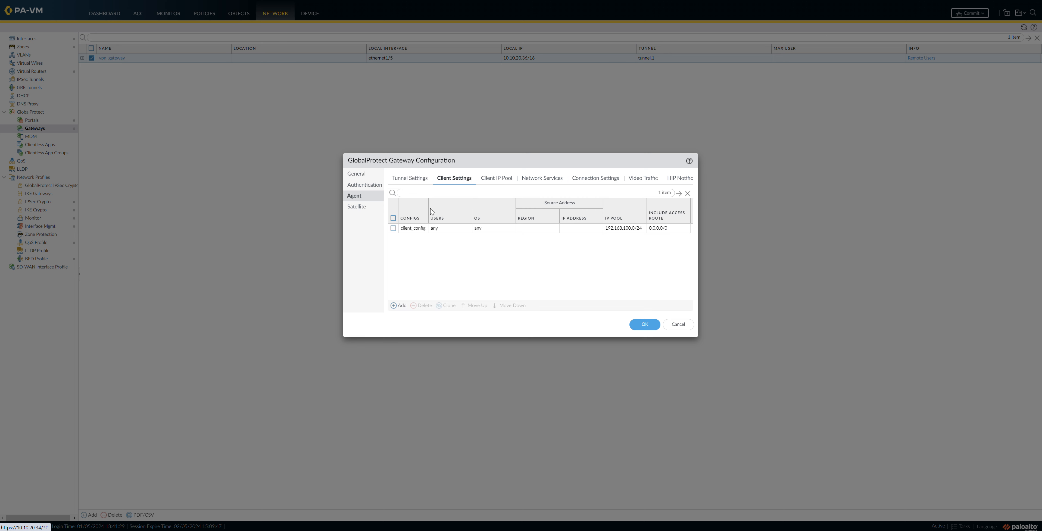
{"action": "left_click", "coordinate": [410, 228]}
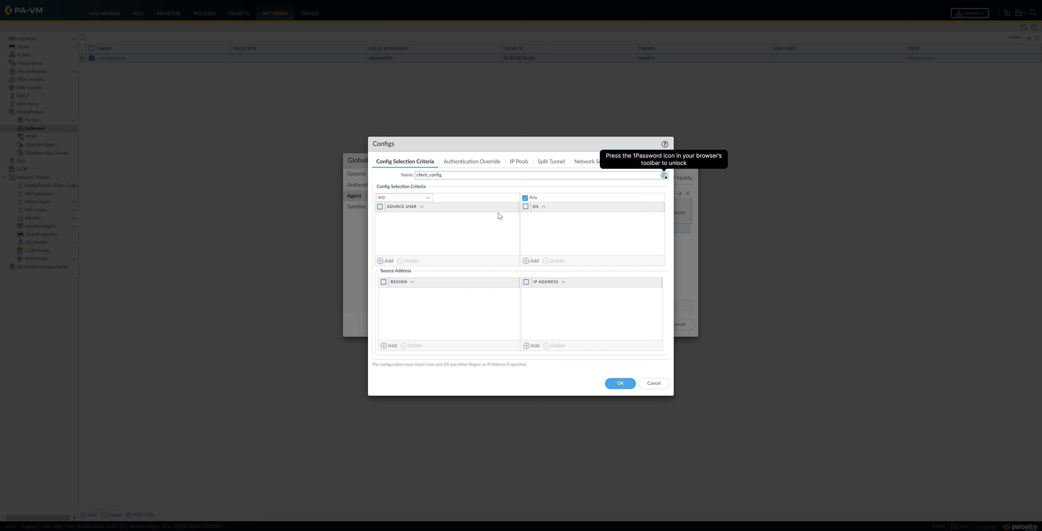
{"action": "left_click_drag", "start_coordinate": [486, 143], "coordinate": [509, 145]}
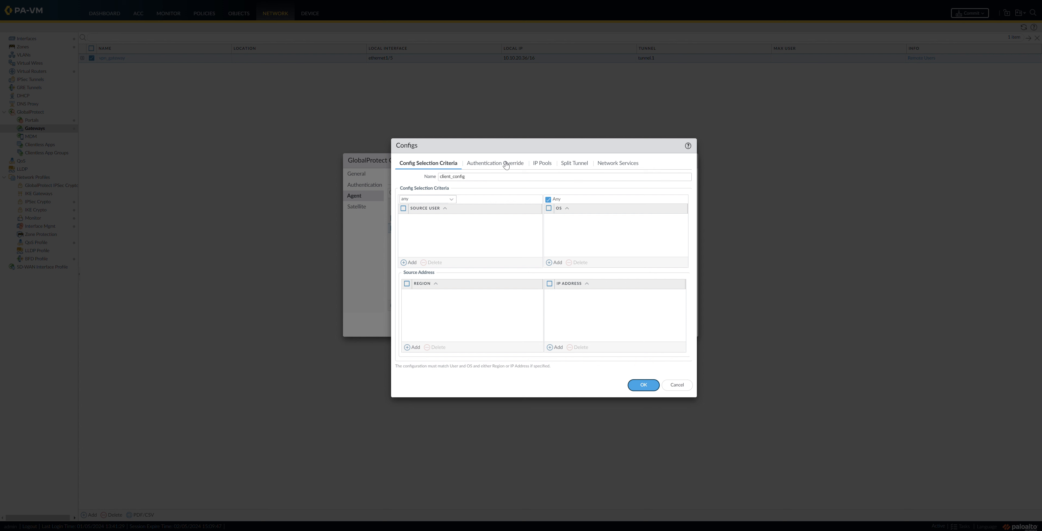
{"action": "left_click", "coordinate": [541, 165]}
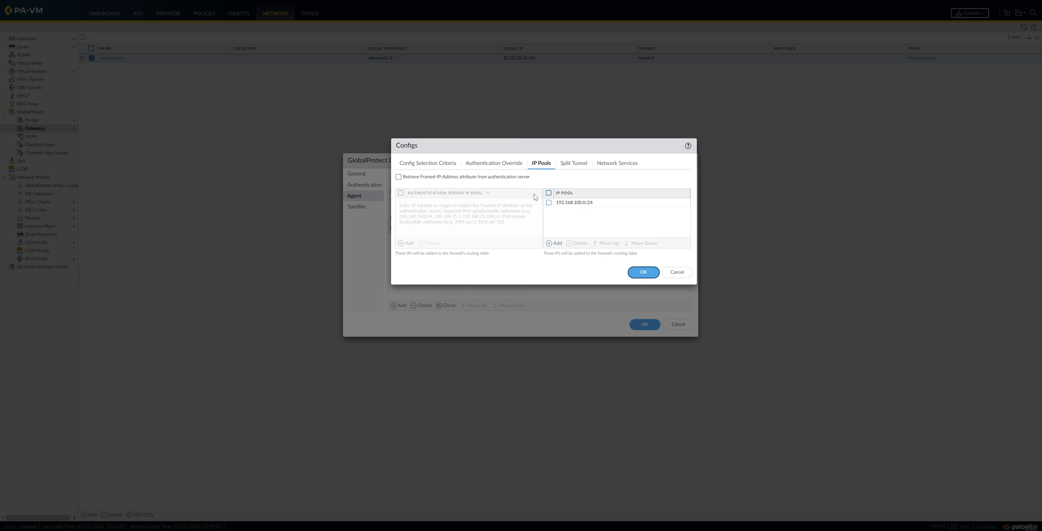
- Add Mac as an operating system in the selection criteria of client_config
{"action": "left_click", "coordinate": [424, 164]}
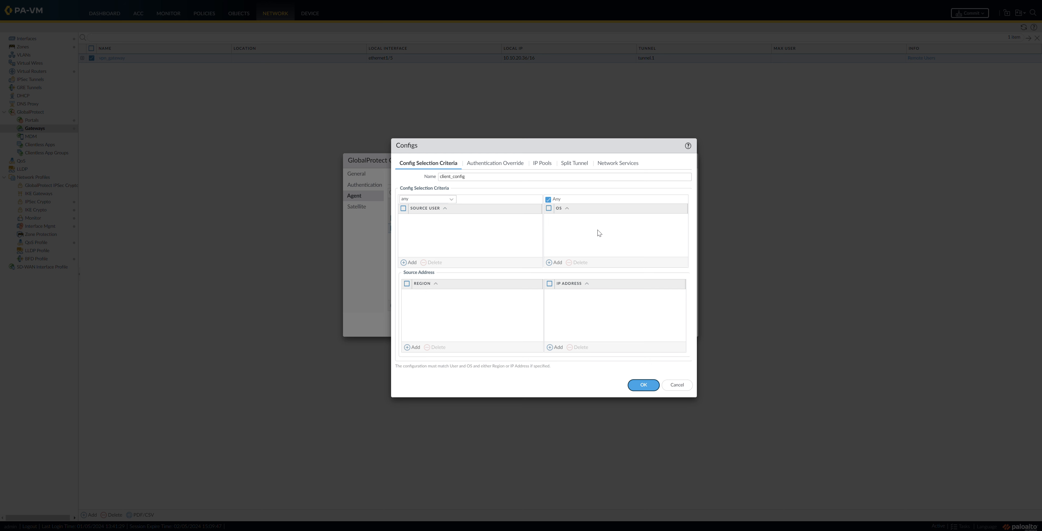
{"action": "left_click", "coordinate": [553, 264]}
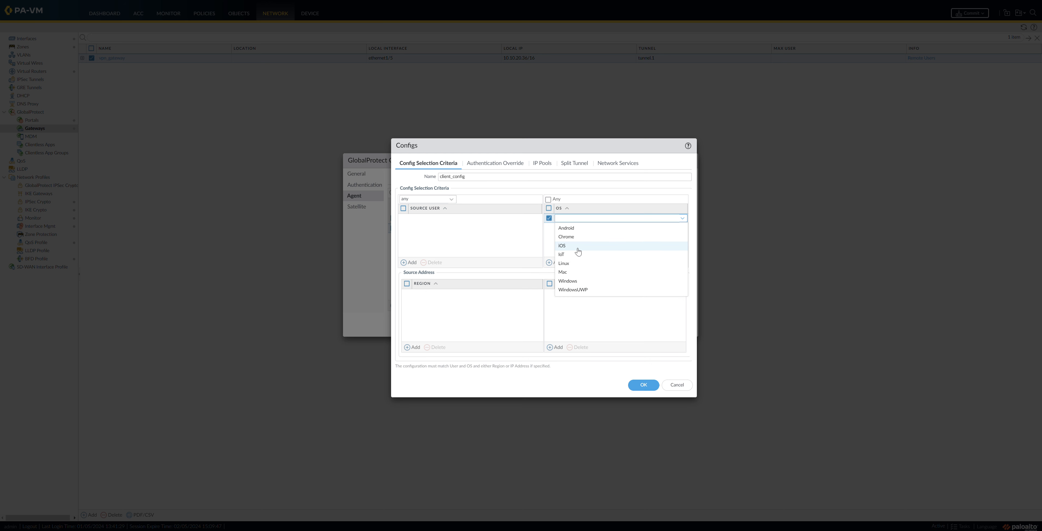
{"action": "left_click", "coordinate": [572, 270]}
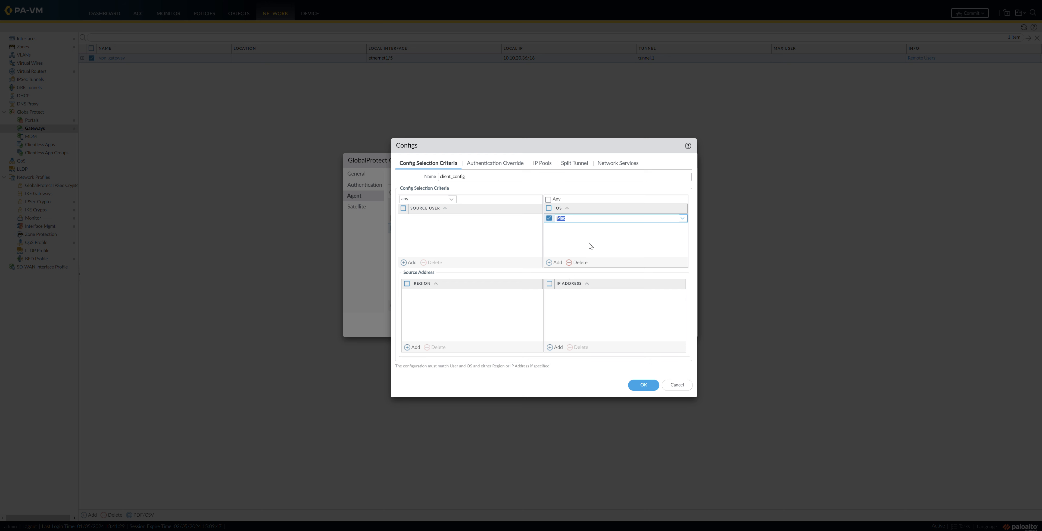
{"action": "key", "text": "Tab"}
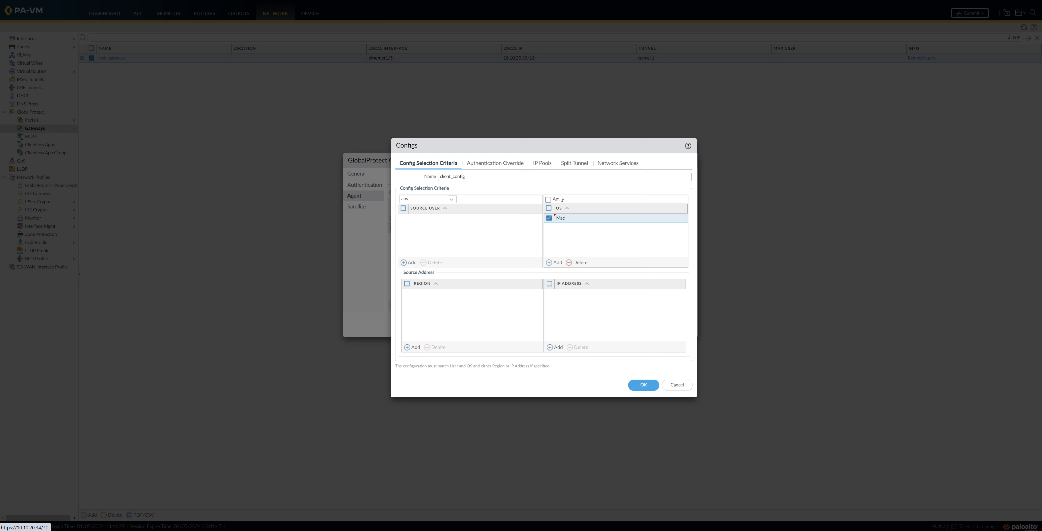
- Review the IP pool and the DNS server settings of client_config
{"action": "left_click_drag", "start_coordinate": [525, 146], "coordinate": [637, 147]}
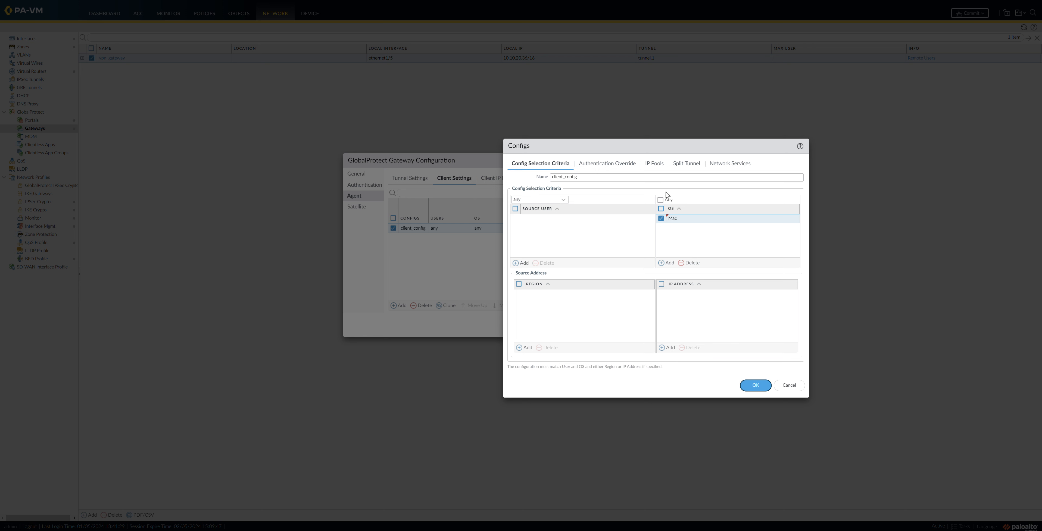
{"action": "left_click", "coordinate": [654, 164]}
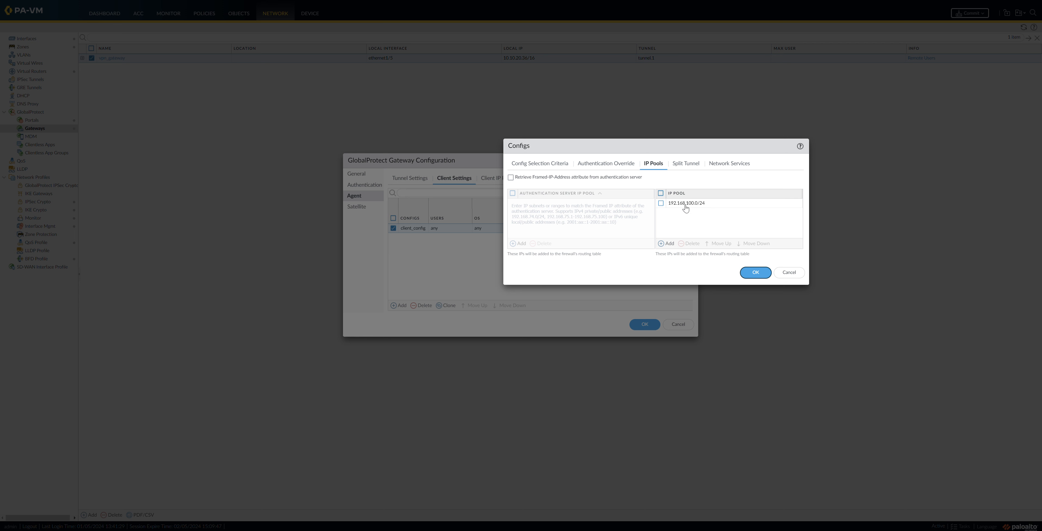
{"action": "left_click", "coordinate": [722, 163]}
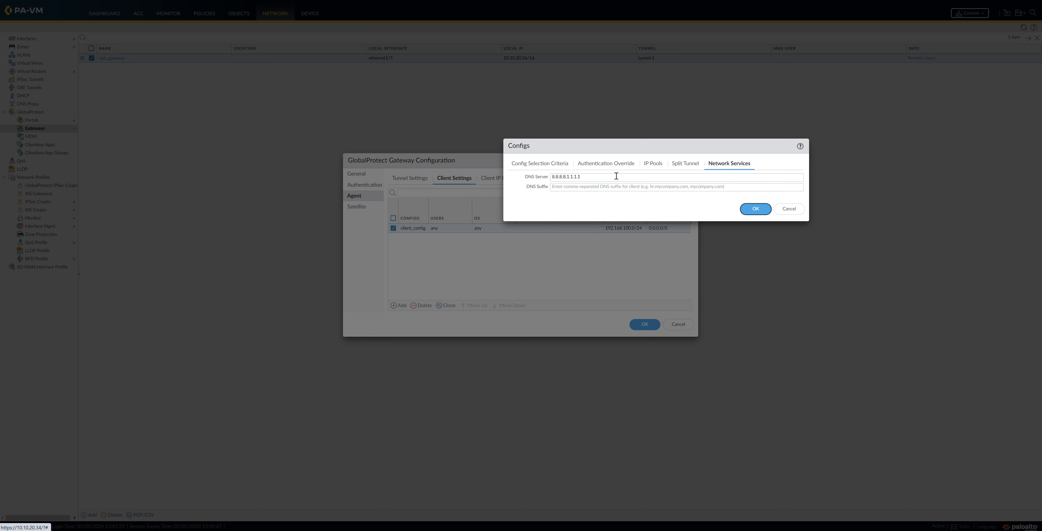
- Remove Mac from the operating systems in client_config's selection criteria and set the OS to Any
{"action": "mouse_move", "coordinate": [594, 178]}
{"action": "left_mouse_down"}
{"action": "mouse_move", "coordinate": [548, 178]}
{"action": "mouse_move", "coordinate": [605, 177]}
{"action": "left_mouse_up"}
{"action": "left_click", "coordinate": [538, 164]}
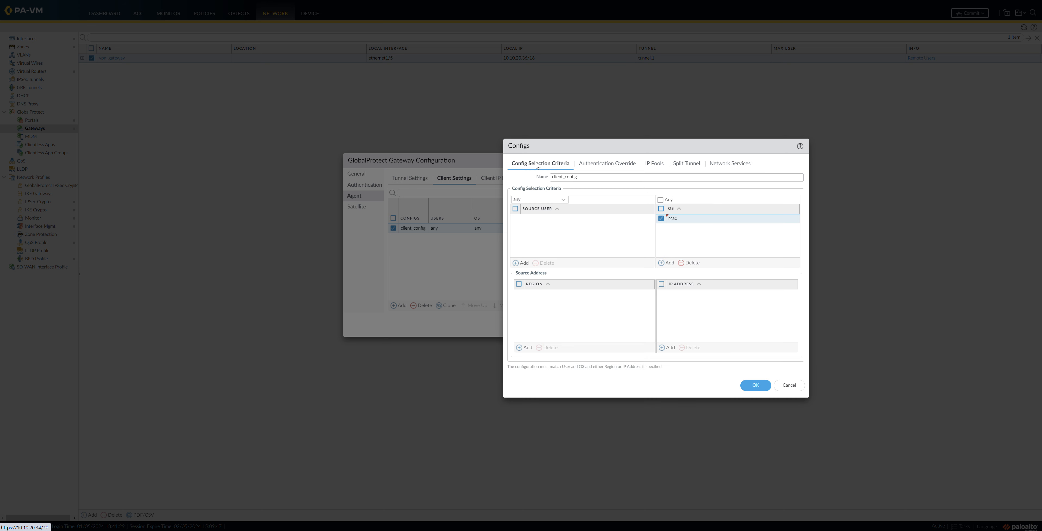
{"action": "left_click", "coordinate": [689, 263]}
{"action": "left_click", "coordinate": [661, 199]}
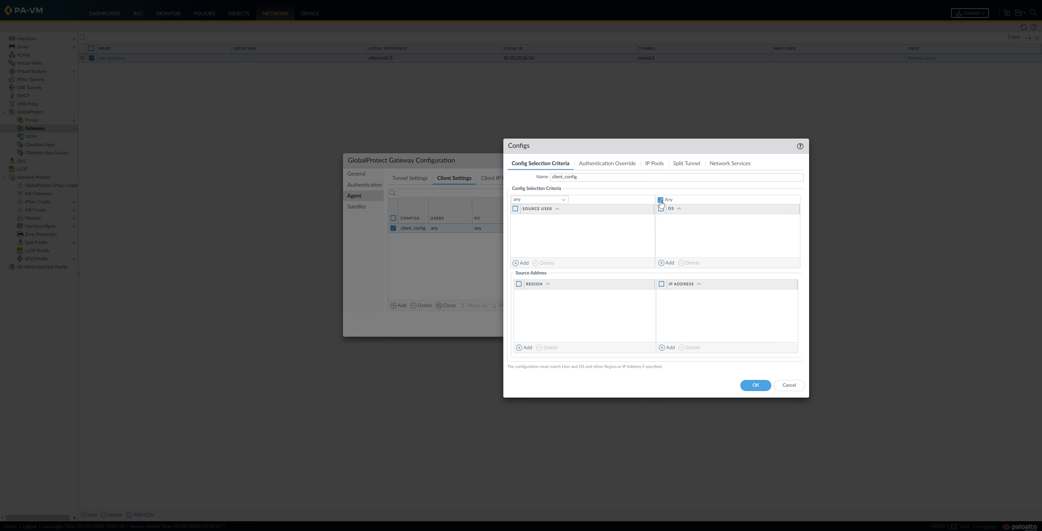
- Add the local user as a source user in client_config's selection criteria and check its DNS server setting
{"action": "left_click", "coordinate": [520, 263]}
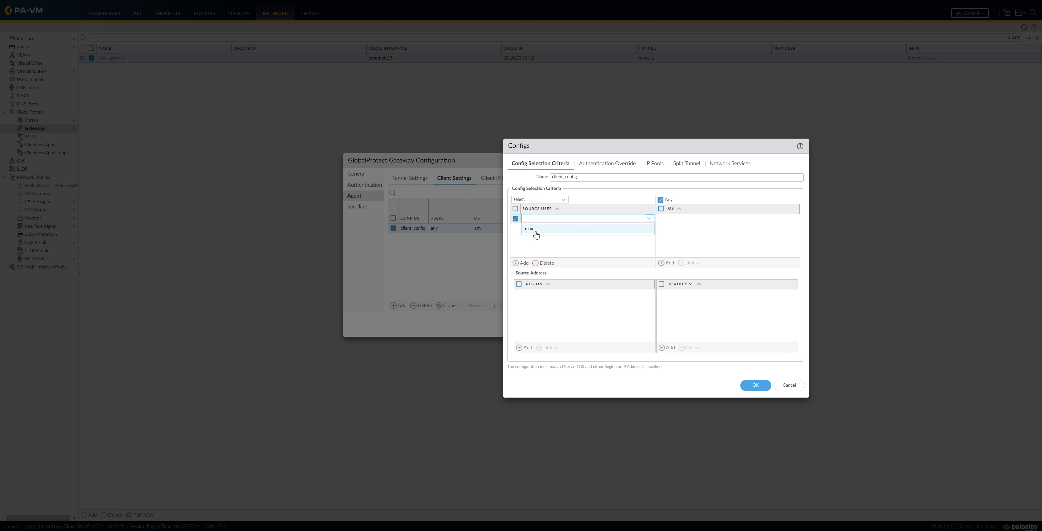
{"action": "left_click", "coordinate": [535, 231]}
{"action": "left_click", "coordinate": [736, 165]}
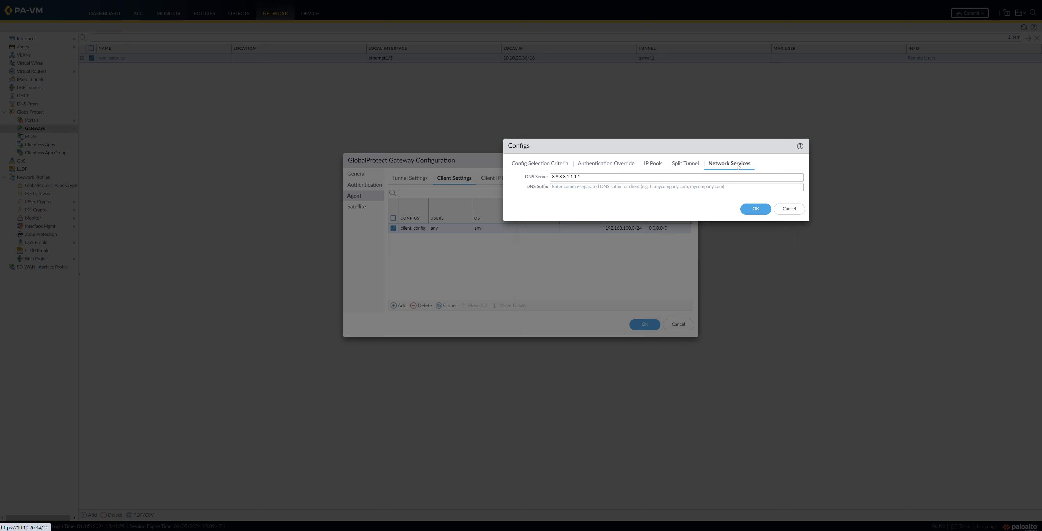
{"action": "left_click_drag", "start_coordinate": [582, 177], "coordinate": [551, 177]}
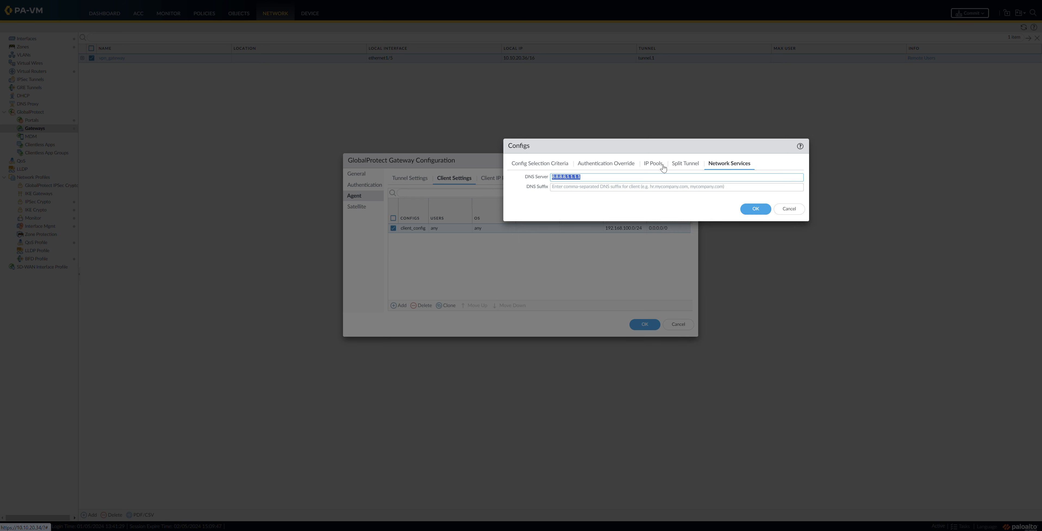
- Delete the source user from client_config's selection criteria
{"action": "left_click", "coordinate": [673, 163]}
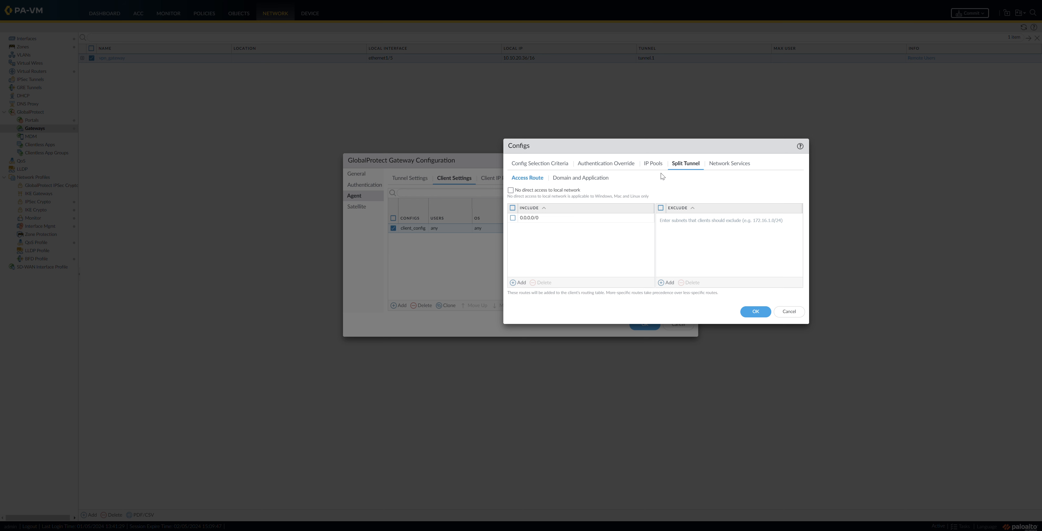
{"action": "left_click", "coordinate": [539, 169]}
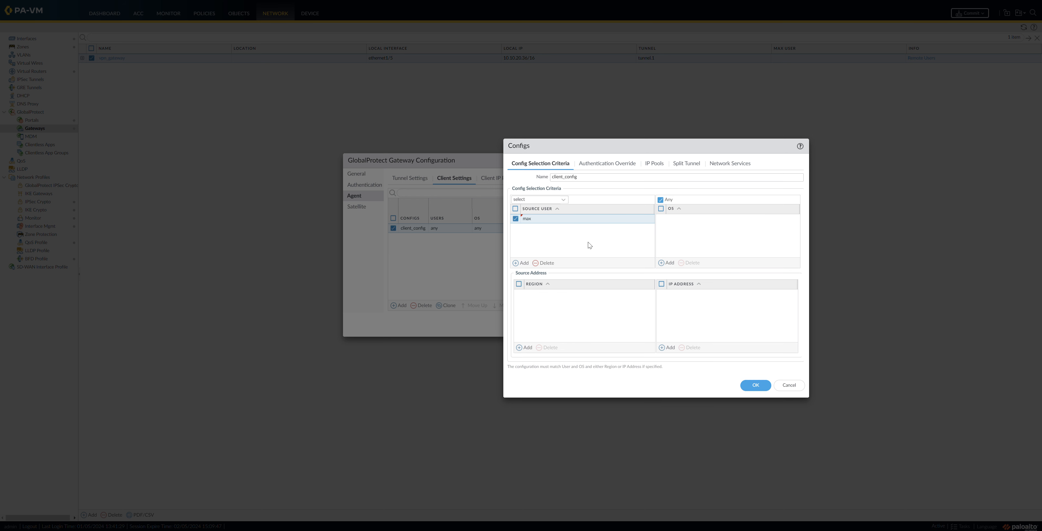
{"action": "left_click", "coordinate": [544, 263]}
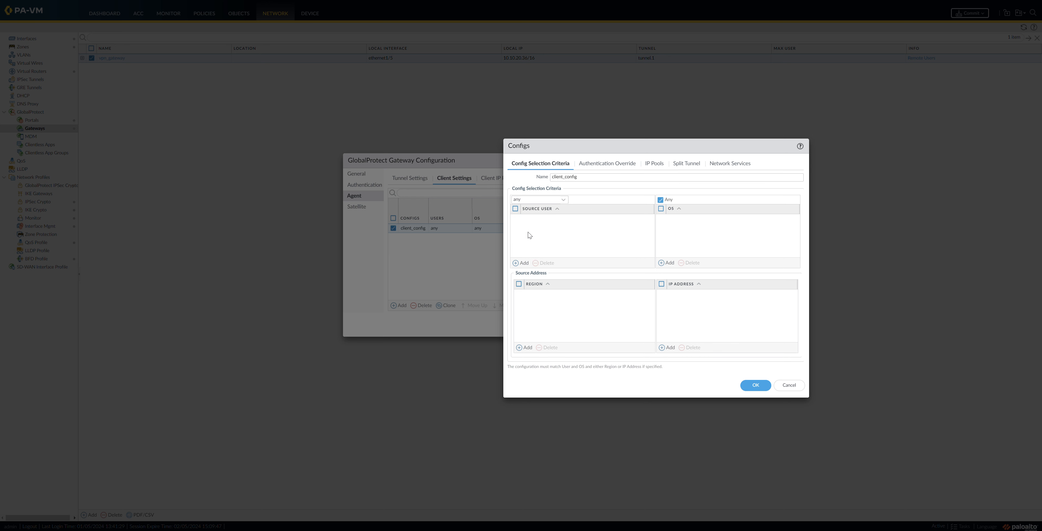
- Review the authentication override, IP pool and split tunnel access route settings of client_config
{"action": "left_click", "coordinate": [604, 166]}
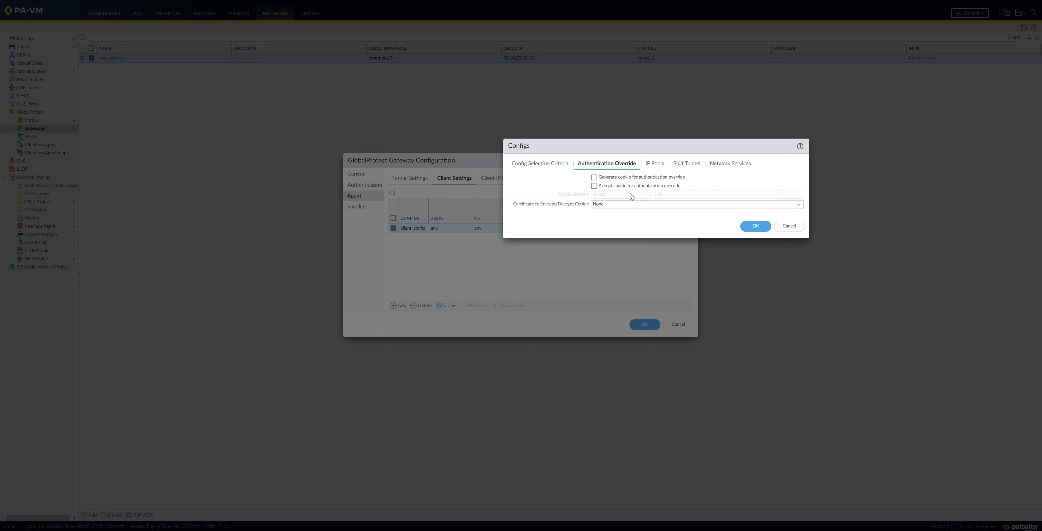
{"action": "left_click", "coordinate": [652, 164]}
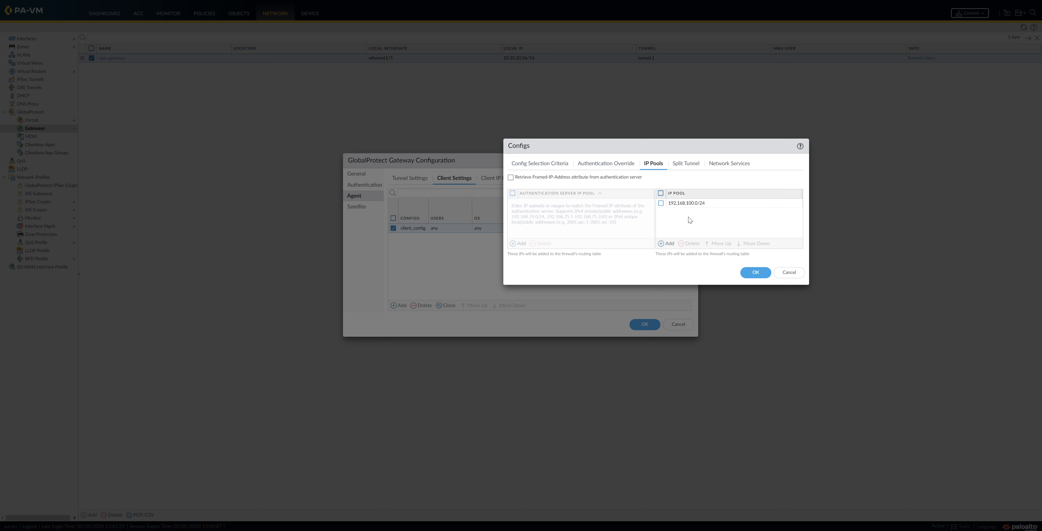
{"action": "left_click", "coordinate": [684, 165]}
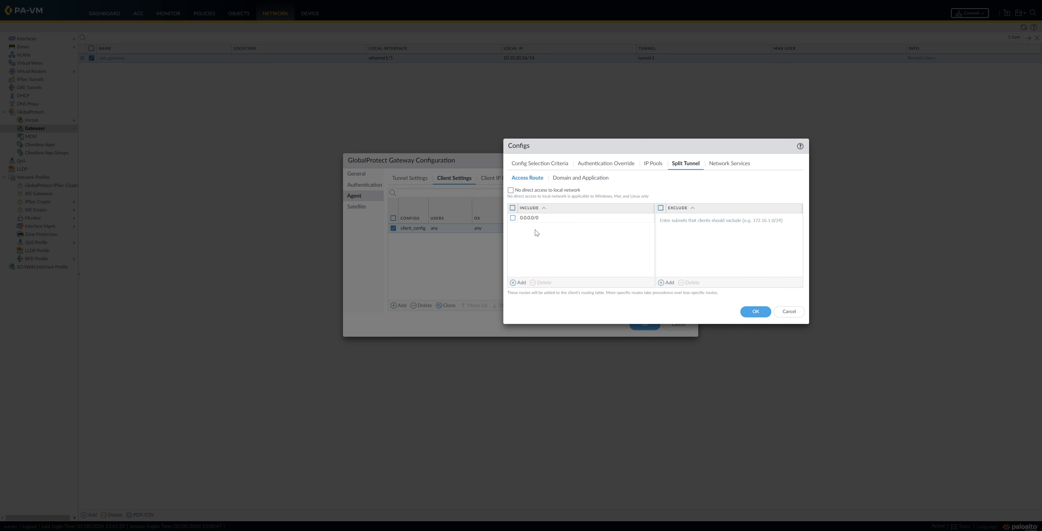
- Change the included split tunnel access route of client_config to 192.168.10.0/24
{"action": "left_click", "coordinate": [534, 218]}
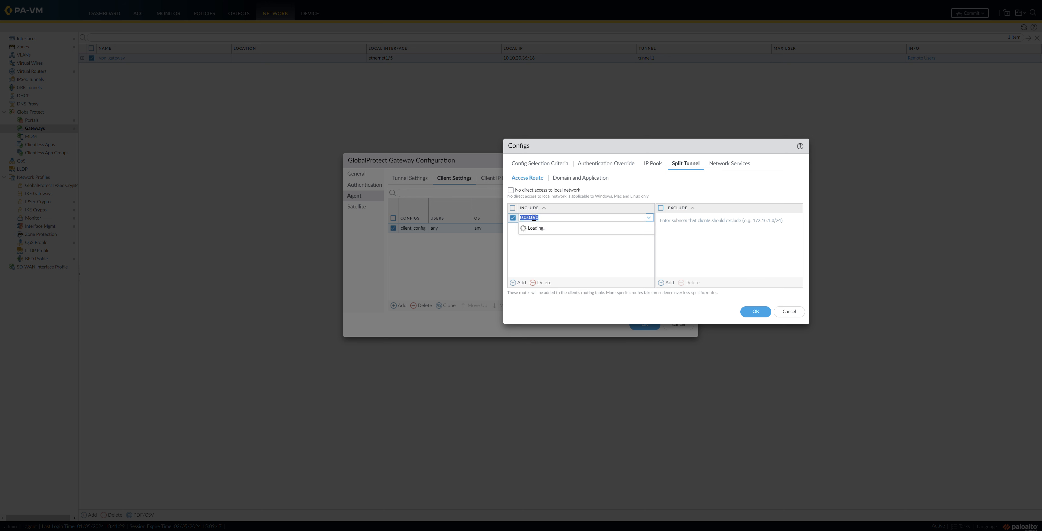
{"action": "type", "text": "192"}
{"action": "left_click", "coordinate": [541, 255]}
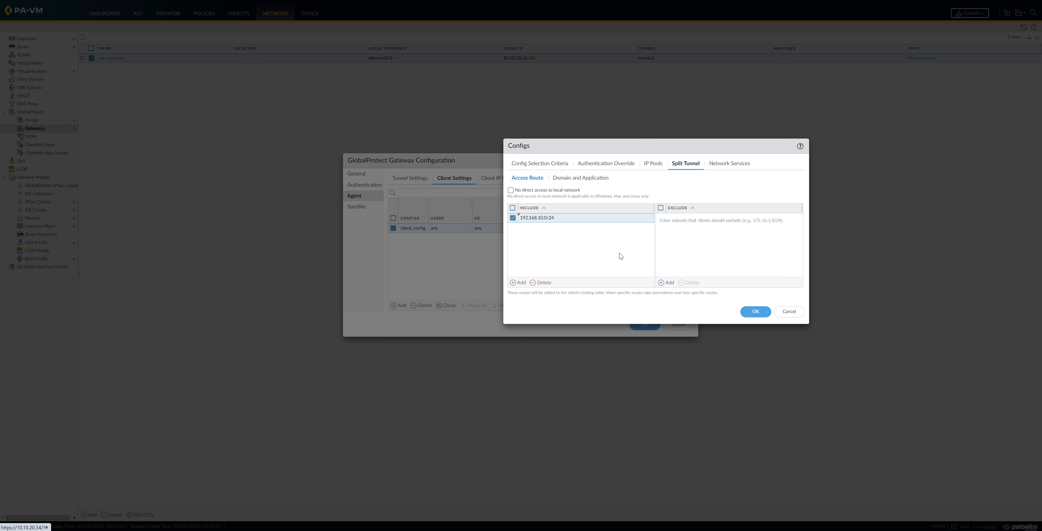
- Delete the included access route 192.168.10.0/24 and add 0.0.0.0/0 as the included route
{"action": "left_click", "coordinate": [543, 283]}
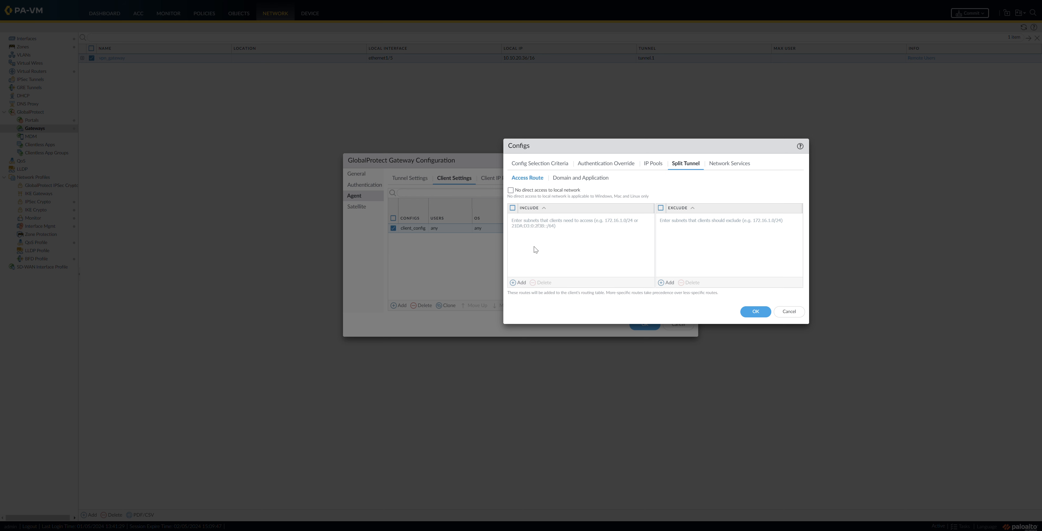
{"action": "left_click", "coordinate": [519, 283]}
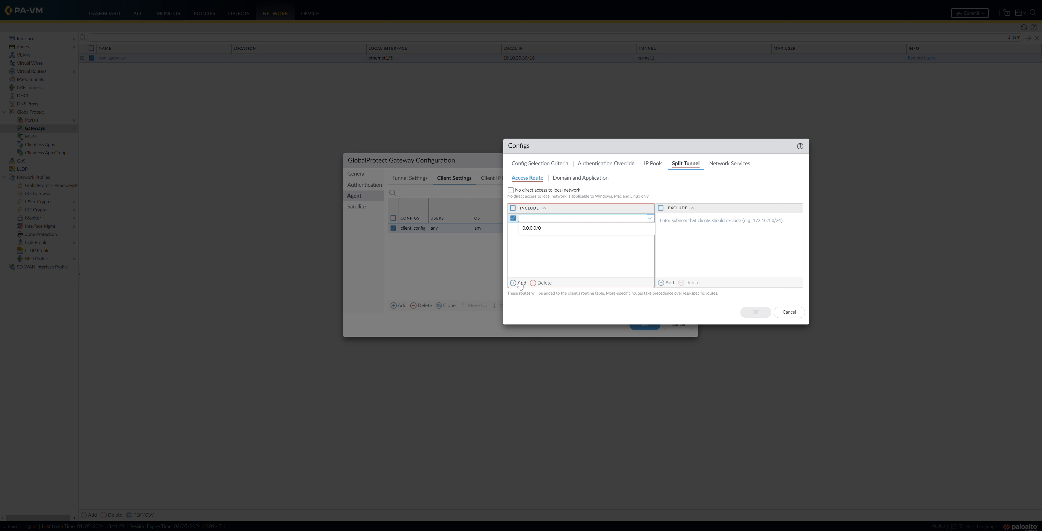
{"action": "type", "text": "0.0.0.0/0"}
{"action": "left_click", "coordinate": [546, 255]}
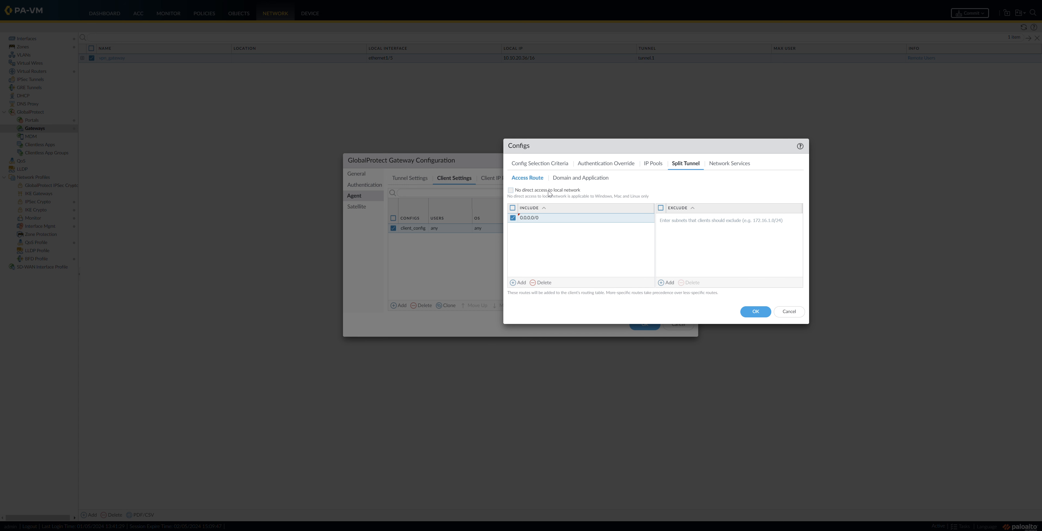
- Review the local network access option and the DNS servers of client_config, and accept its settings
{"action": "left_click", "coordinate": [526, 194]}
{"action": "left_click", "coordinate": [722, 164]}
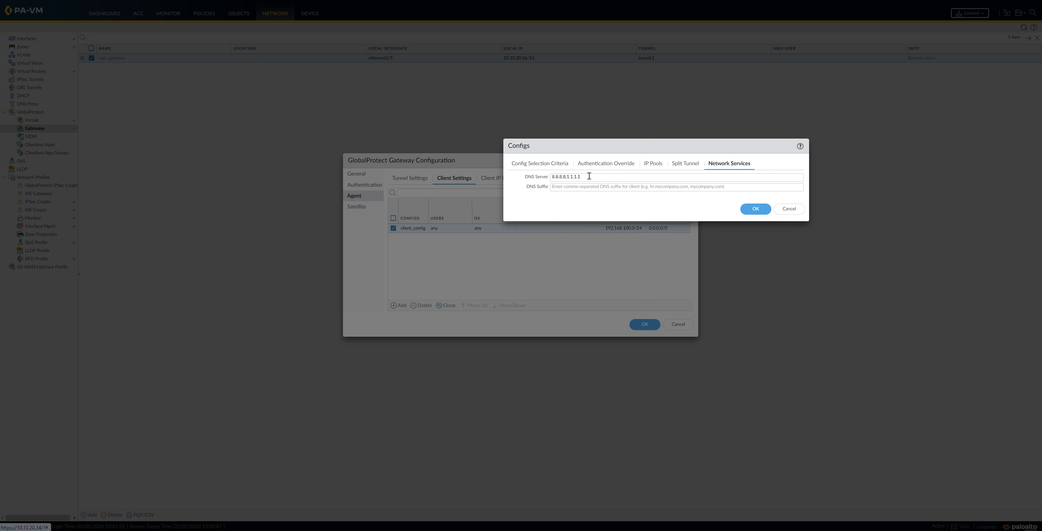
{"action": "left_click_drag", "start_coordinate": [589, 176], "coordinate": [547, 176]}
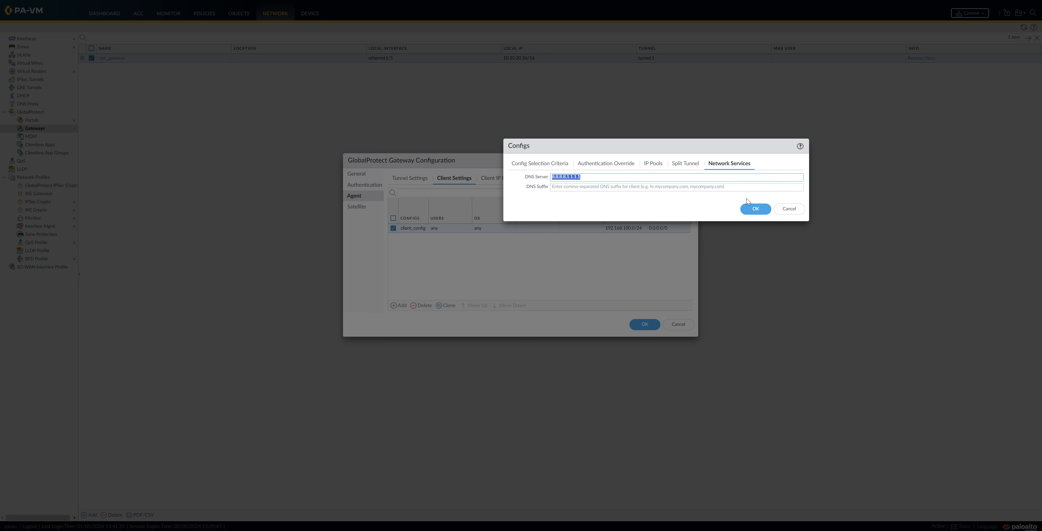
{"action": "left_click", "coordinate": [754, 209]}
- Compare the gateway-wide client IP pool with the IP pool inside client_config, leaving client_config without saving
{"action": "left_click", "coordinate": [504, 182]}
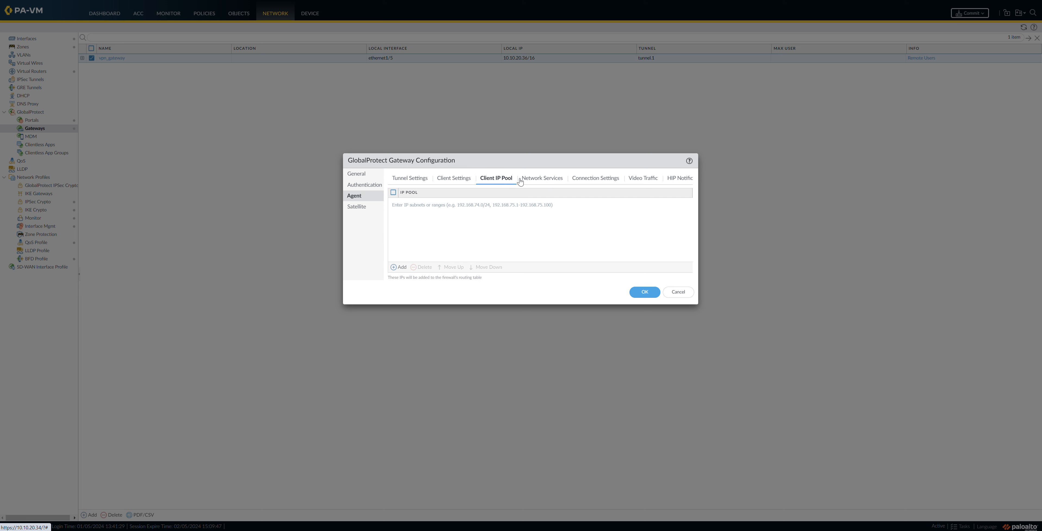
{"action": "left_click", "coordinate": [453, 178]}
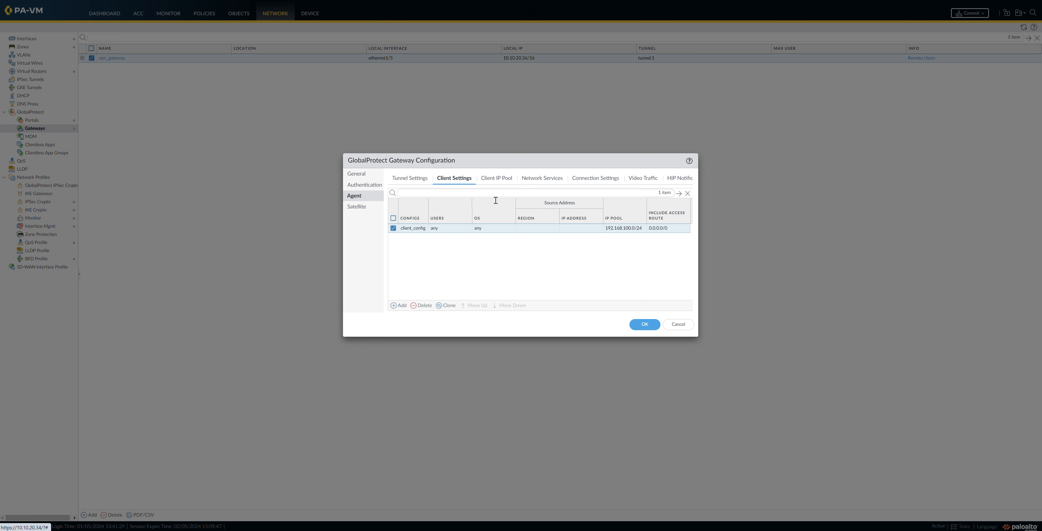
{"action": "left_click", "coordinate": [408, 229]}
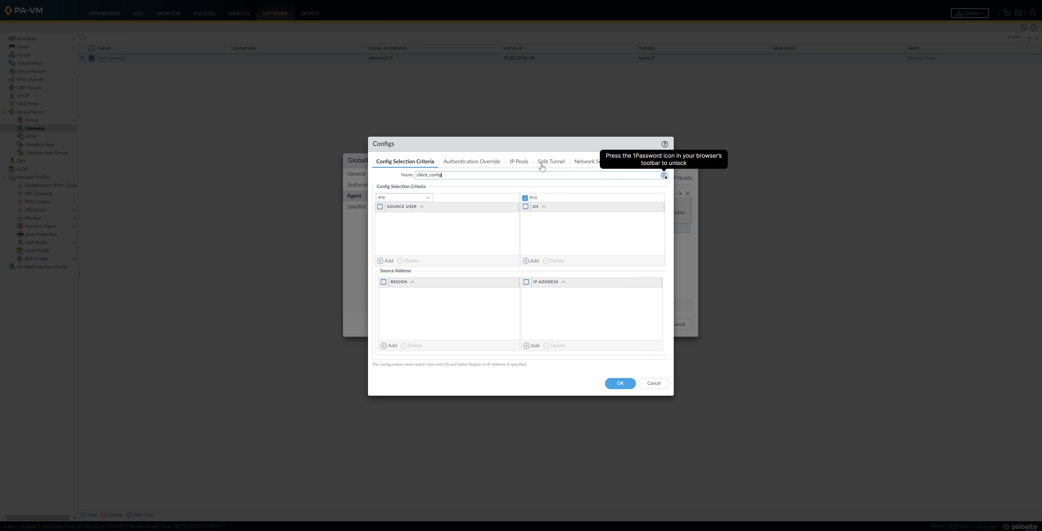
{"action": "left_click", "coordinate": [524, 166]}
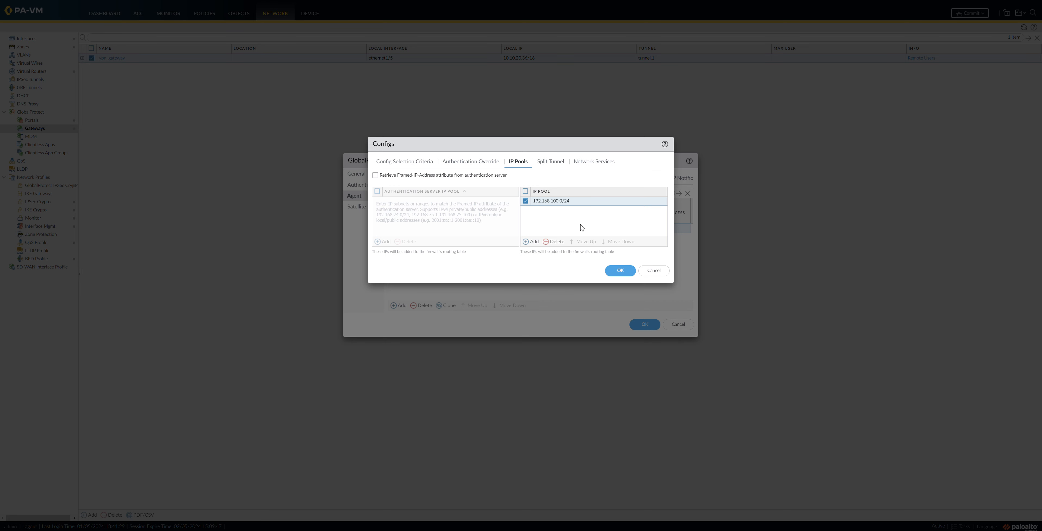
{"action": "left_click", "coordinate": [653, 270]}
{"action": "left_click", "coordinate": [483, 181]}
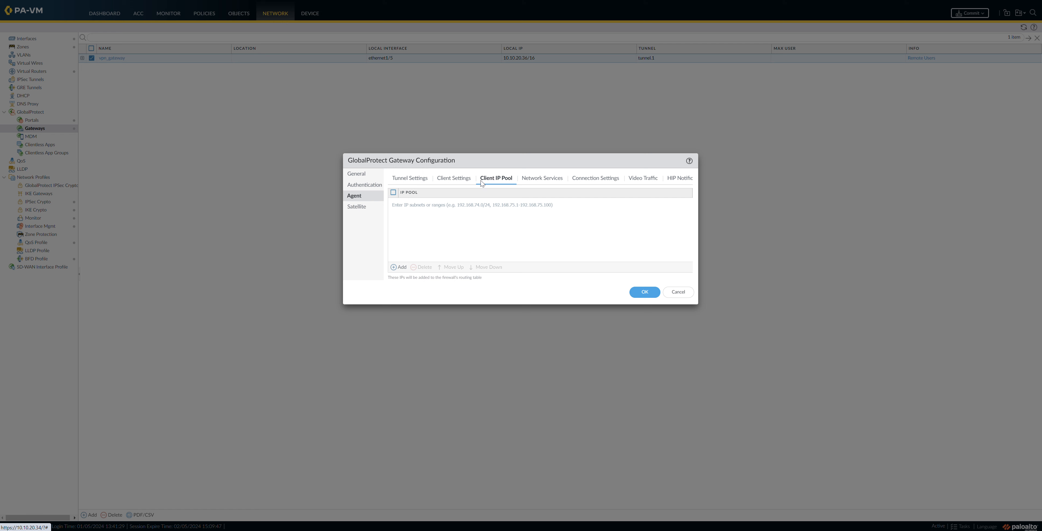
{"action": "left_click", "coordinate": [462, 185]}
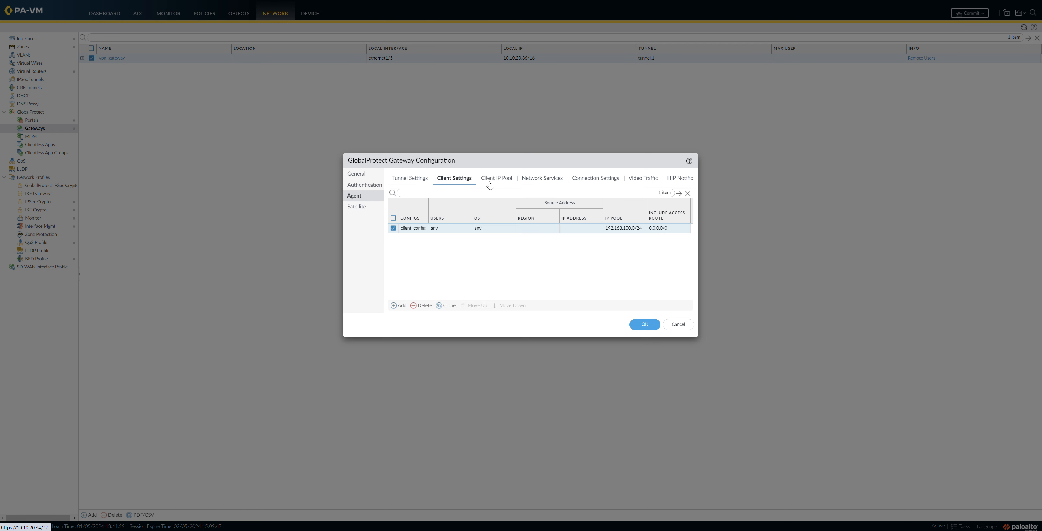
- Review the gateway agent's network services and the login lifetime in its connection settings
{"action": "left_click", "coordinate": [551, 182]}
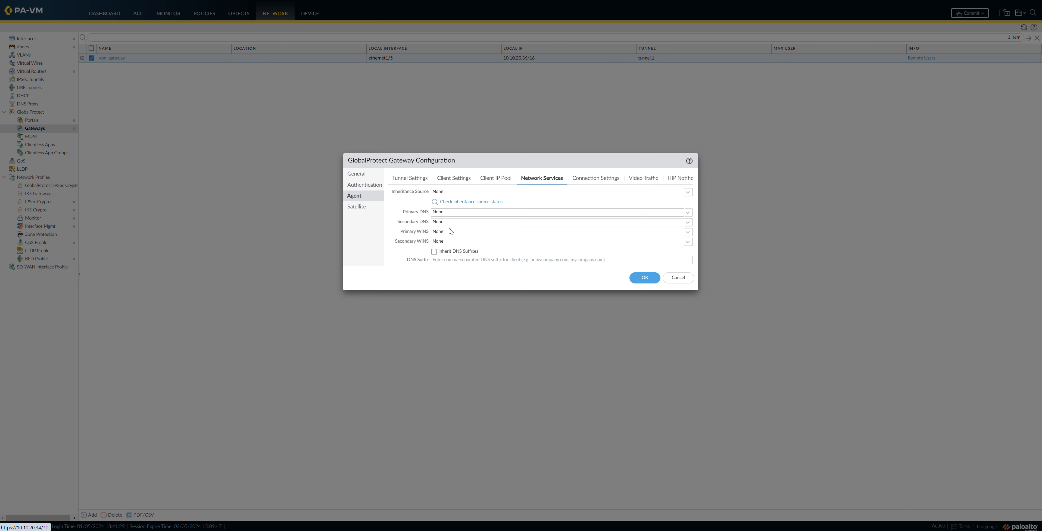
{"action": "left_click", "coordinate": [589, 180]}
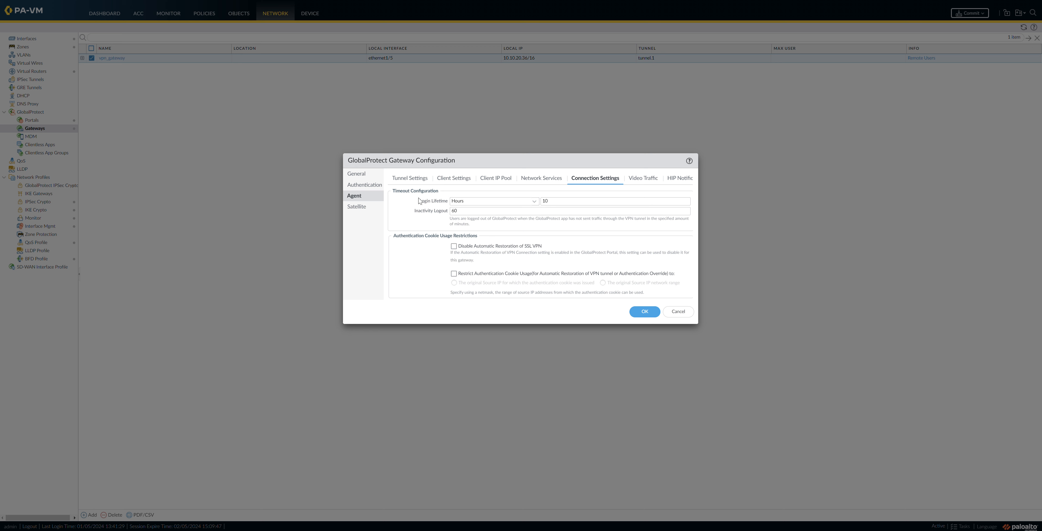
{"action": "left_click_drag", "start_coordinate": [419, 201], "coordinate": [449, 204]}
{"action": "left_click", "coordinate": [441, 203]}
{"action": "left_click", "coordinate": [558, 203]}
{"action": "double_click", "coordinate": [544, 201]}
{"action": "left_click", "coordinate": [549, 202]}
{"action": "left_click_drag", "start_coordinate": [513, 159], "coordinate": [508, 162]}
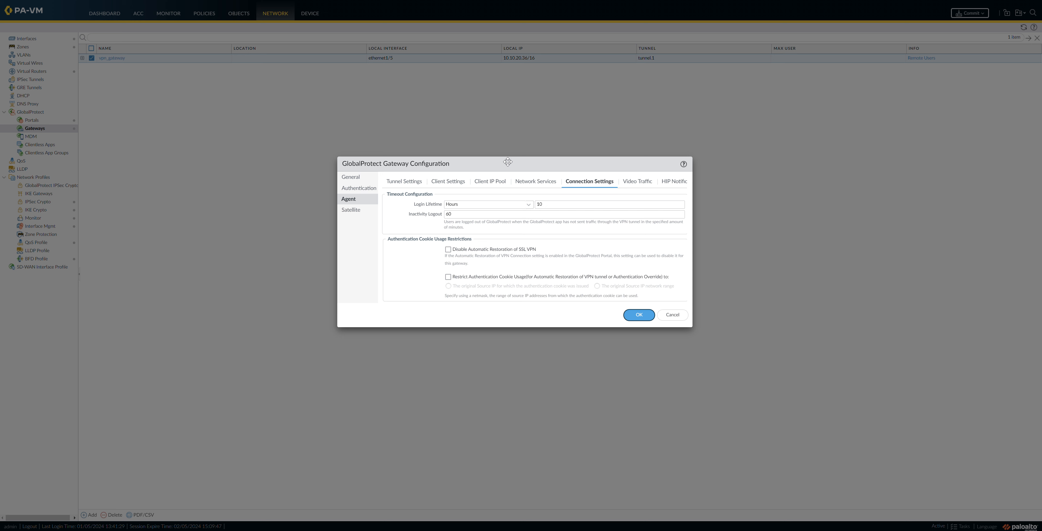
- Review the inactivity logout setting and close the gateway configuration without saving
{"action": "left_click_drag", "start_coordinate": [463, 214], "coordinate": [443, 214]}
{"action": "left_click", "coordinate": [462, 216]}
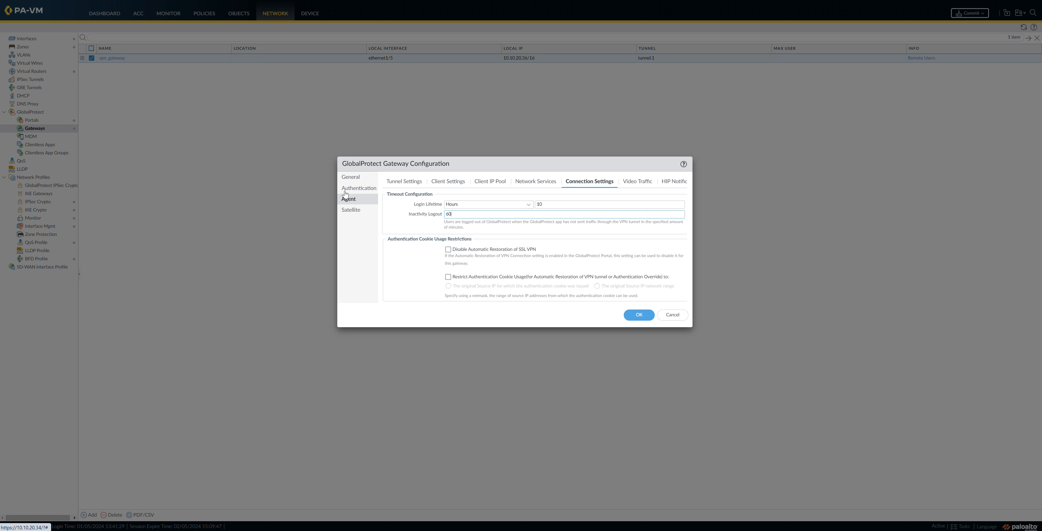
{"action": "left_click", "coordinate": [661, 311]}
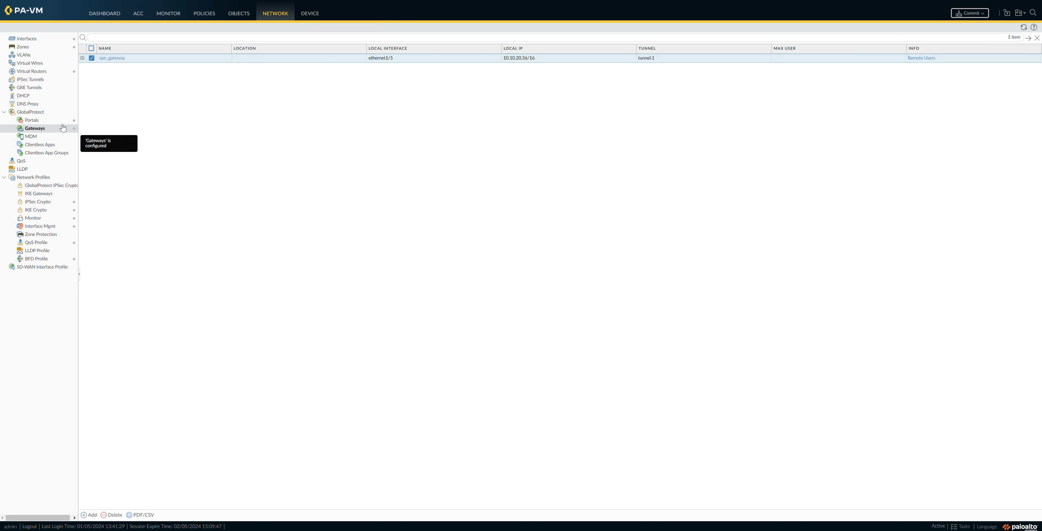
- Open the vpn_portal GlobalProtect portal and review its general network, appearance and log settings
{"action": "left_click", "coordinate": [38, 120]}
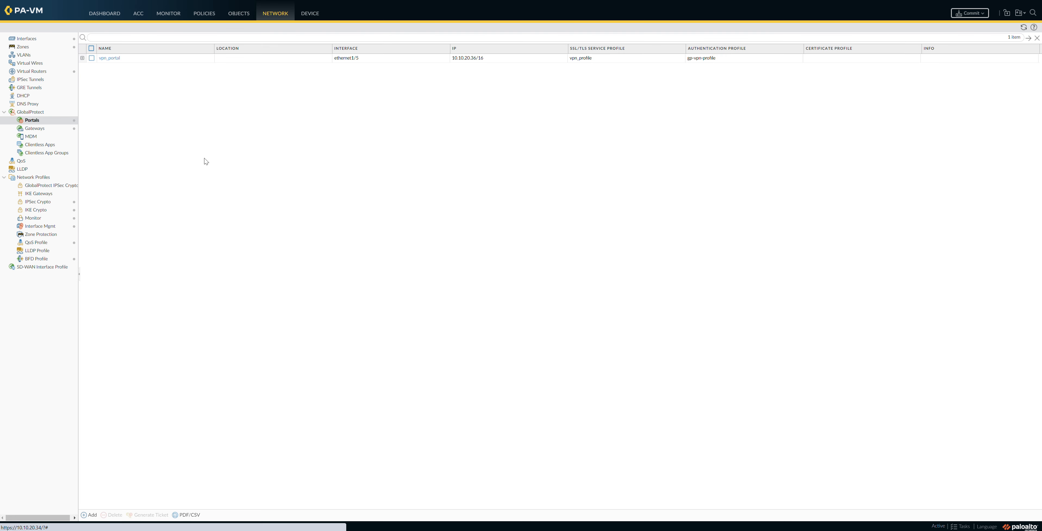
{"action": "left_click", "coordinate": [112, 61]}
{"action": "left_click", "coordinate": [112, 58]}
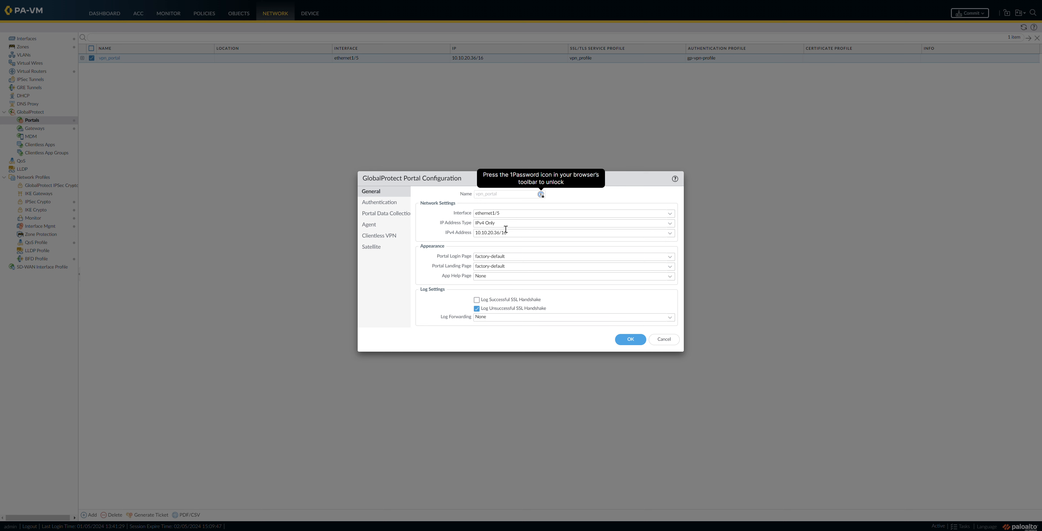
- Review the portal's SSL/TLS service profile and the vpn-client-auth client authentication entry, closing the entry without changes
{"action": "left_click", "coordinate": [382, 204]}
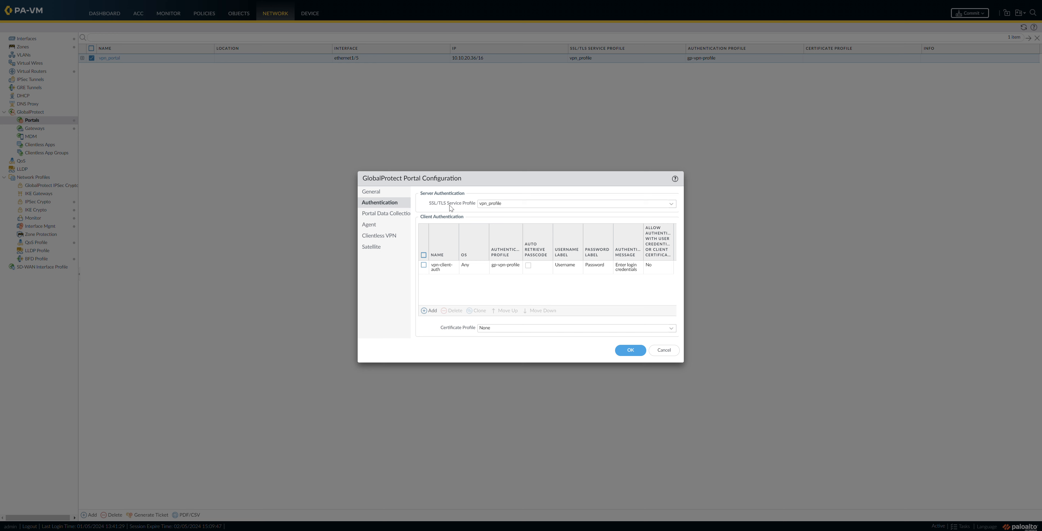
{"action": "left_click", "coordinate": [447, 270]}
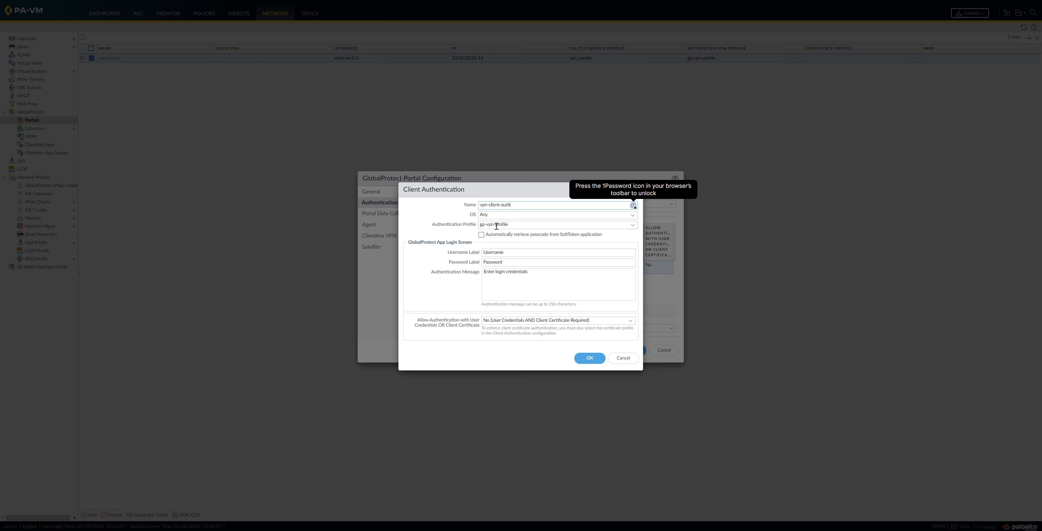
{"action": "left_click", "coordinate": [623, 358]}
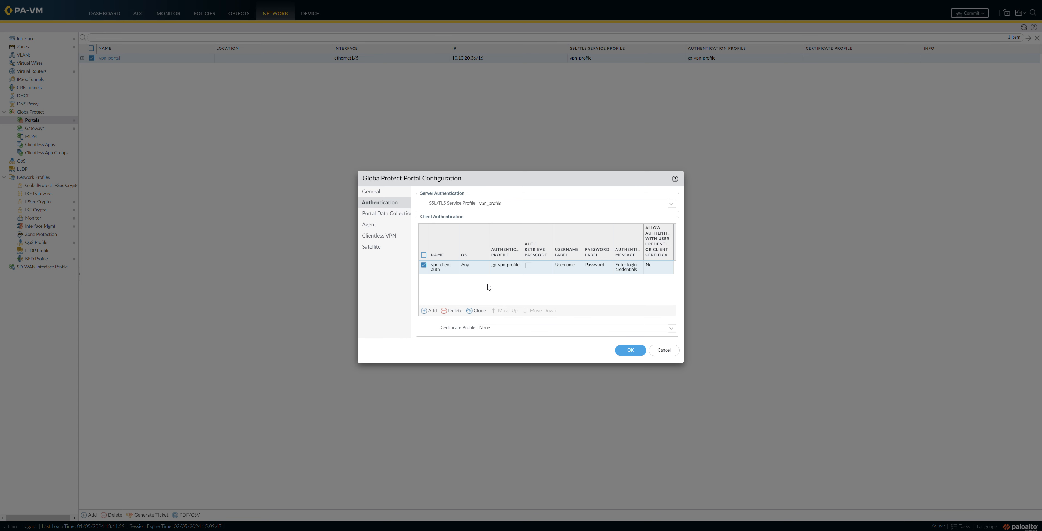
- Open the portal's vpn_agent config and review its authentication, selection criteria and internal gateway settings
{"action": "left_click", "coordinate": [384, 226]}
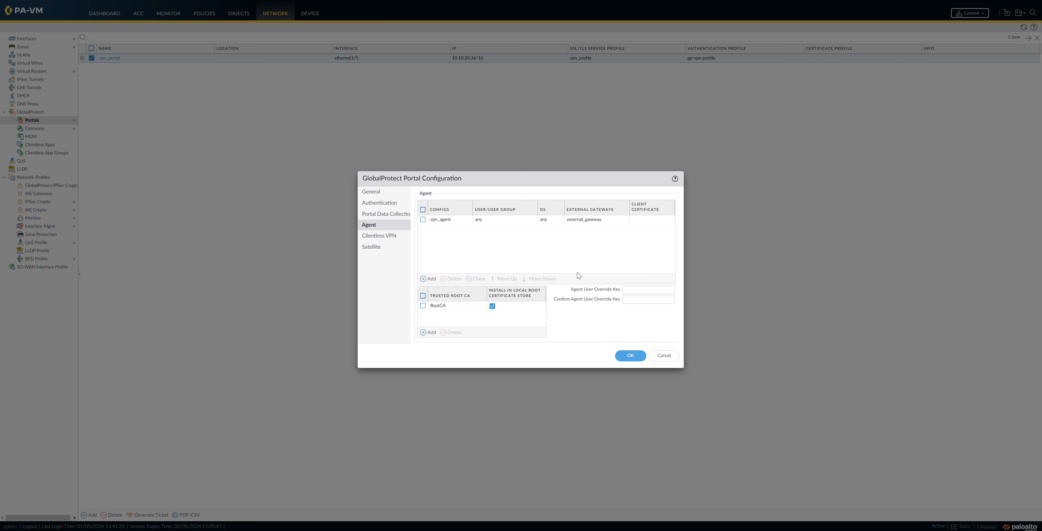
{"action": "left_click", "coordinate": [439, 221]}
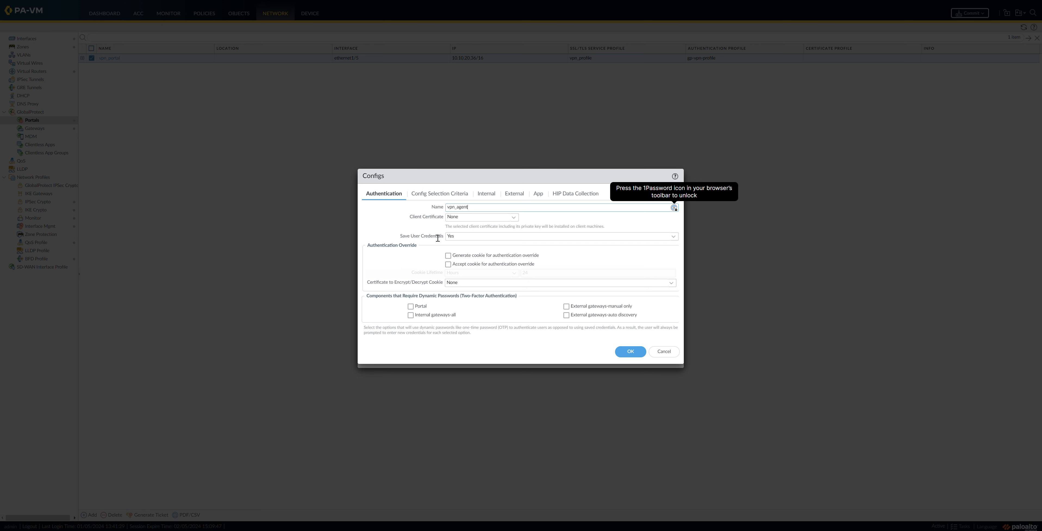
{"action": "left_click", "coordinate": [442, 196]}
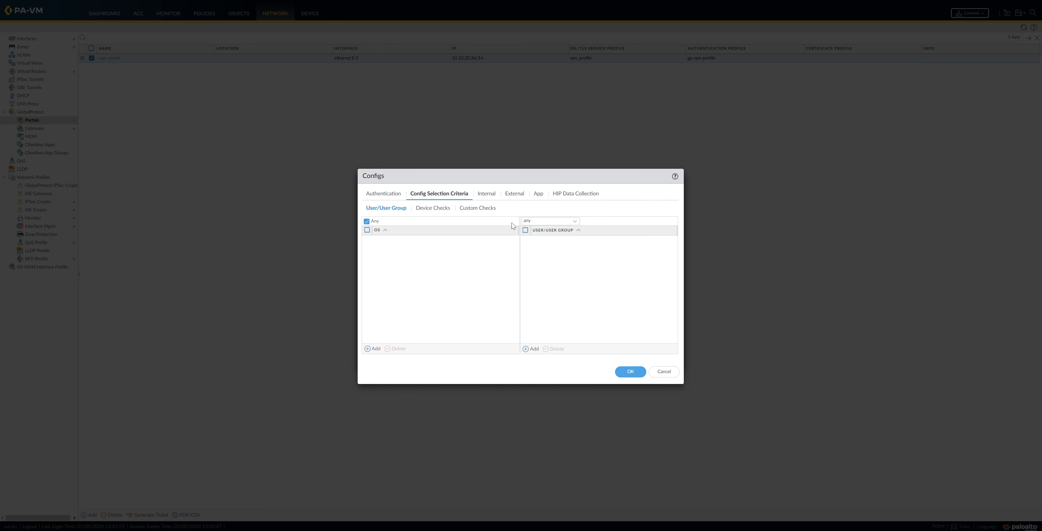
{"action": "left_click", "coordinate": [494, 197]}
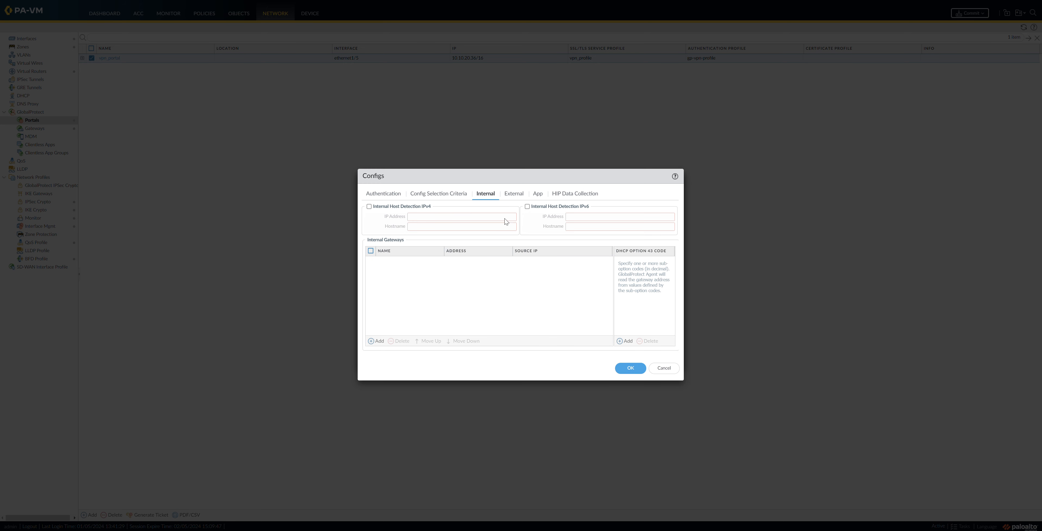
- Review the vpn_agent config's external gateways and the form for adding one, cancelling the new entry
{"action": "left_click", "coordinate": [510, 196]}
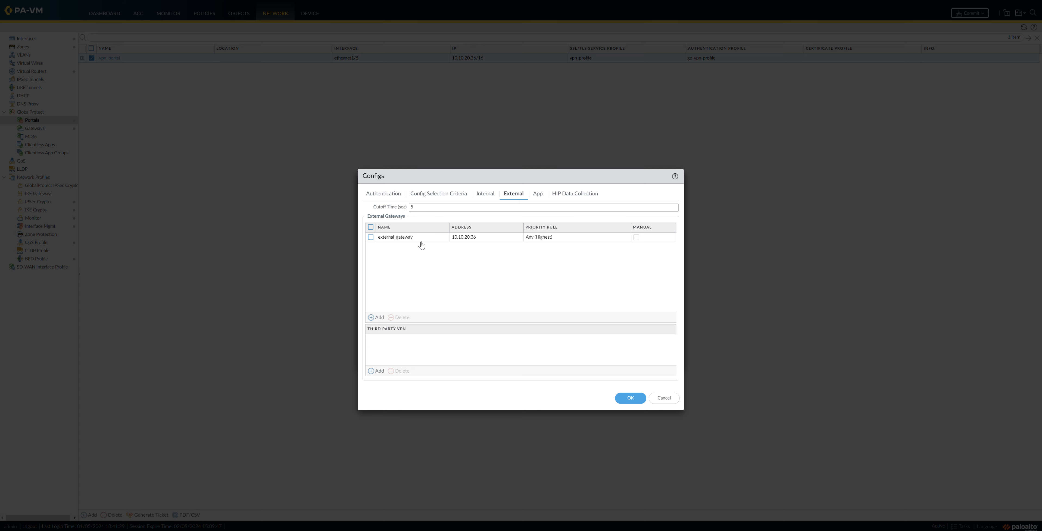
{"action": "left_click", "coordinate": [376, 317]}
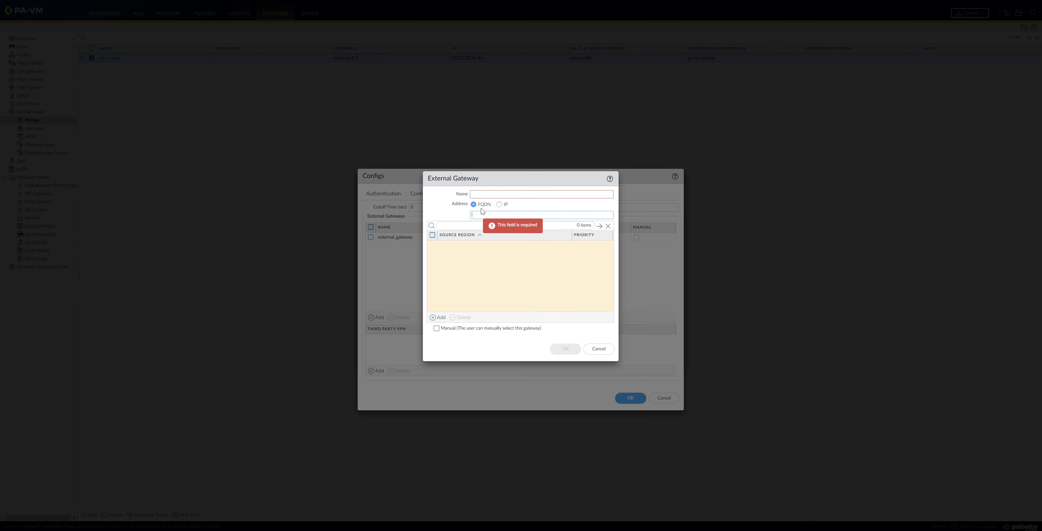
{"action": "left_click", "coordinate": [598, 348]}
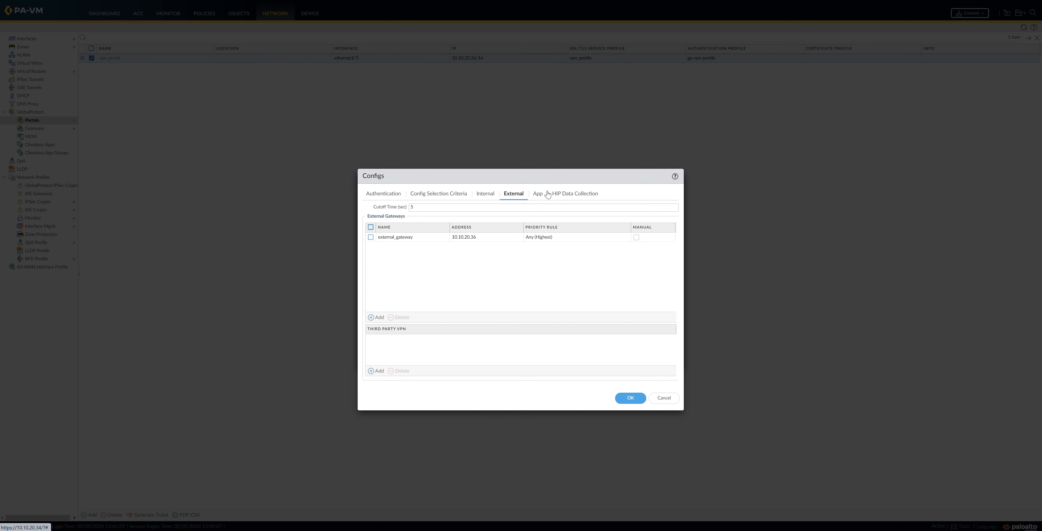
- Review the vpn_agent app settings and the options for allowing users to disable the GlobalProtect app, keeping the selection
{"action": "left_click", "coordinate": [536, 196]}
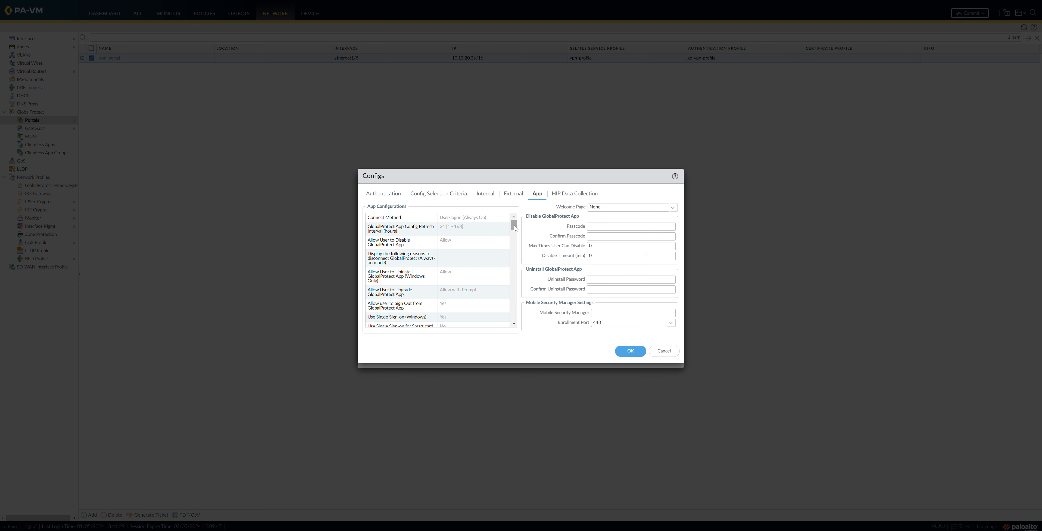
{"action": "mouse_move", "coordinate": [514, 228]}
{"action": "left_mouse_down"}
{"action": "mouse_move", "coordinate": [513, 289]}
{"action": "mouse_move", "coordinate": [505, 225]}
{"action": "left_mouse_up"}
{"action": "left_click", "coordinate": [406, 245]}
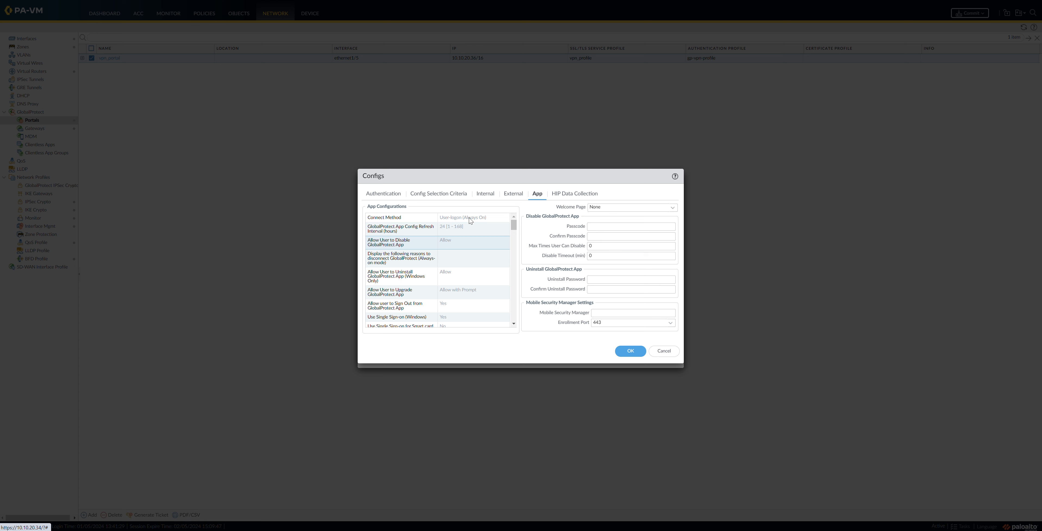
{"action": "left_click", "coordinate": [450, 247]}
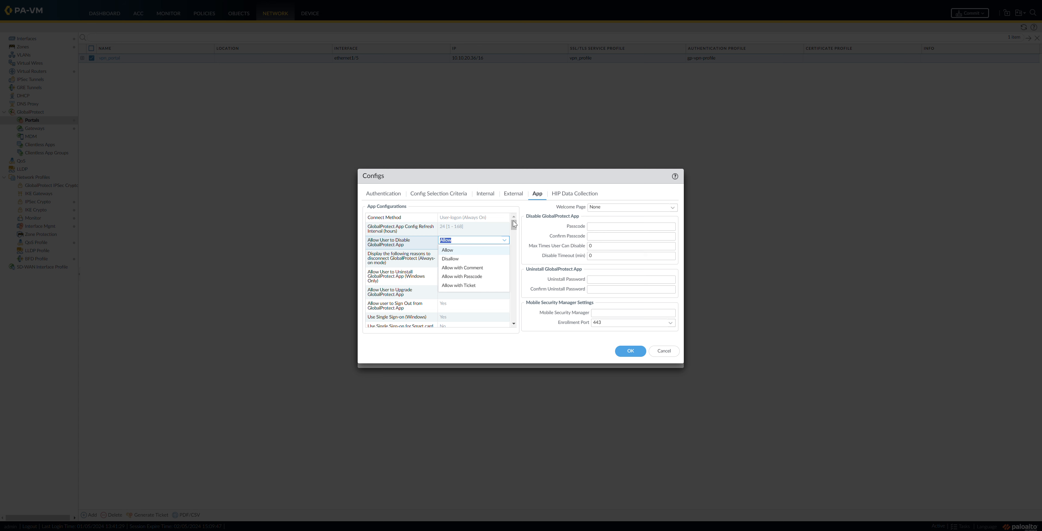
{"action": "left_click", "coordinate": [519, 229]}
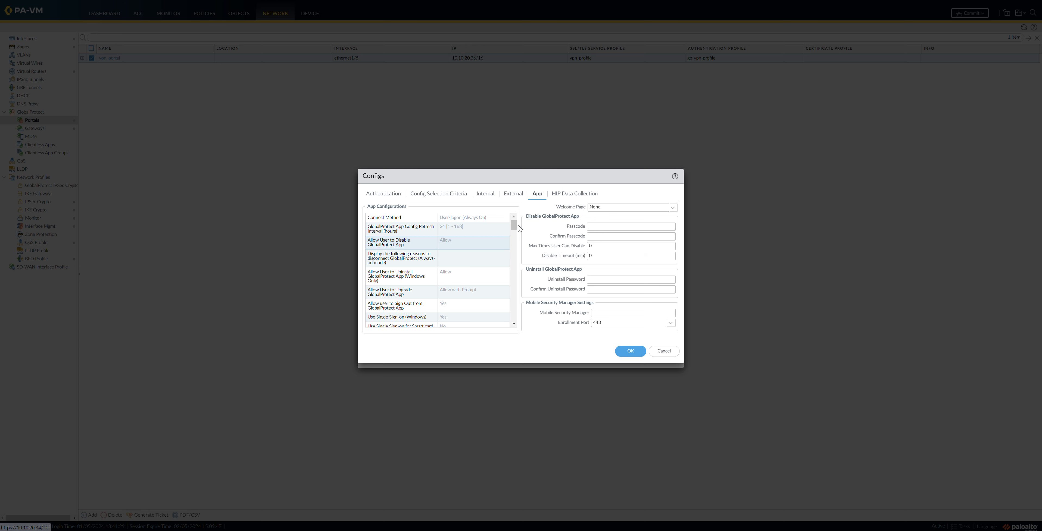
- Review the uninstall option and remaining app configurations, closing the agent config and the portal configuration without saving
{"action": "left_click", "coordinate": [403, 280]}
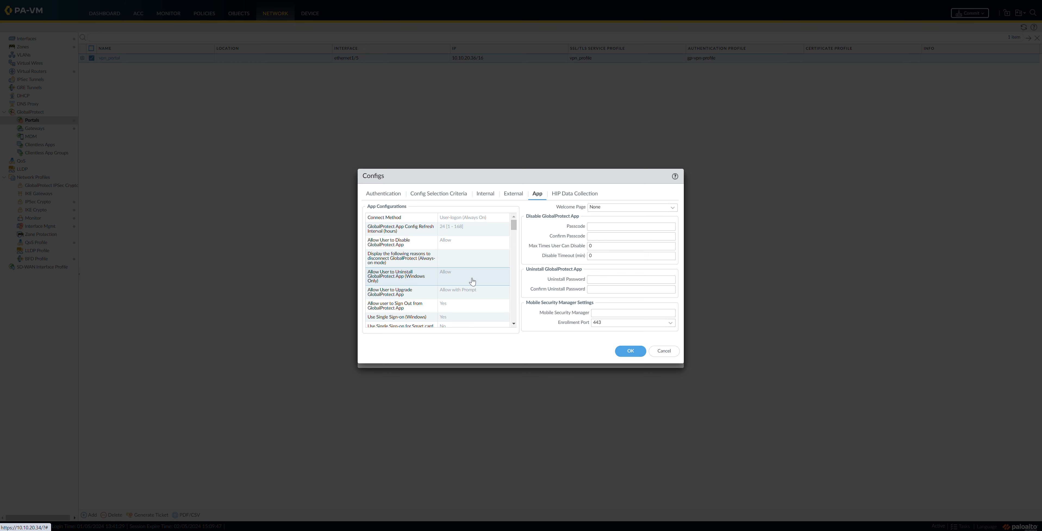
{"action": "scroll", "coordinate": [418, 272], "scroll_direction": "down", "scroll_amount": 10}
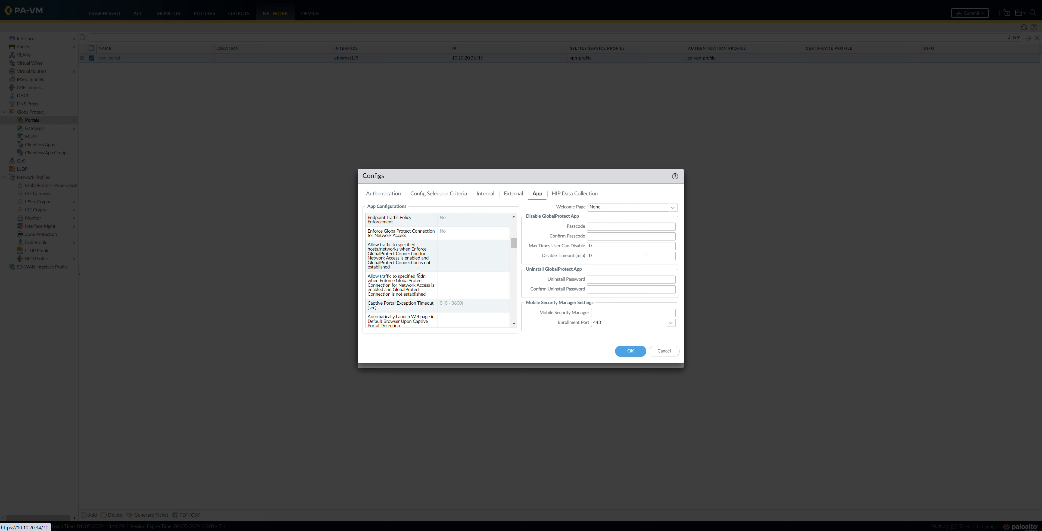
{"action": "scroll", "coordinate": [418, 272], "scroll_direction": "down", "scroll_amount": 3}
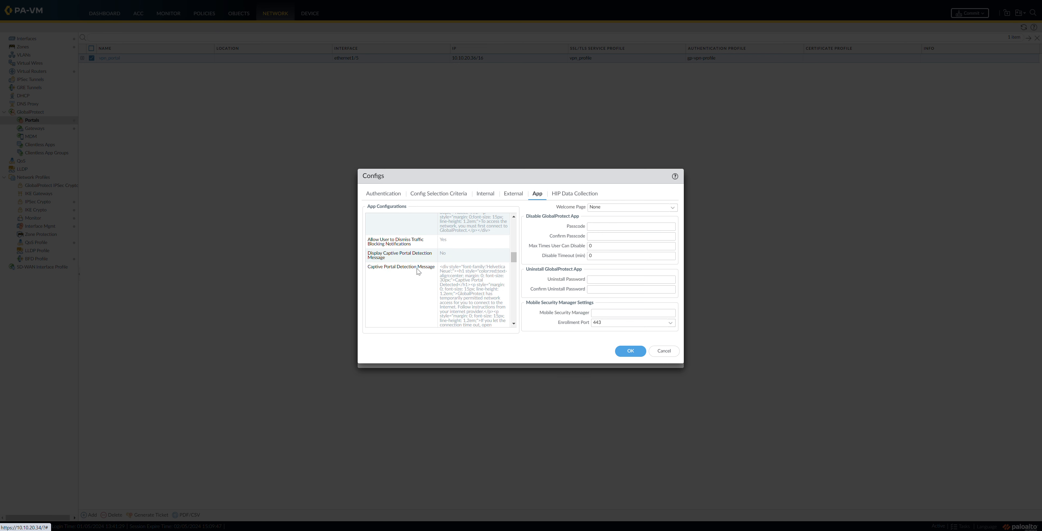
{"action": "left_click_drag", "start_coordinate": [514, 257], "coordinate": [515, 208]}
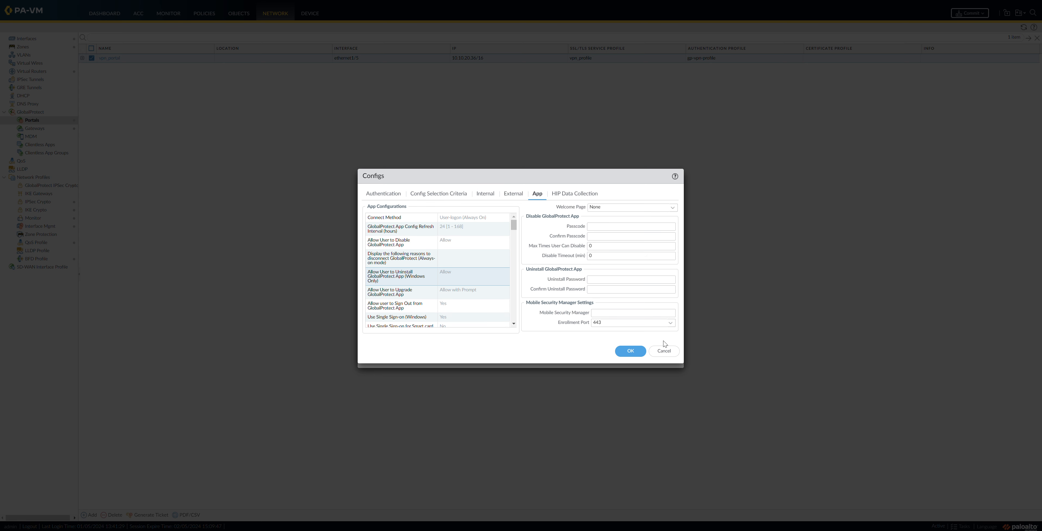
{"action": "left_click", "coordinate": [663, 350]}
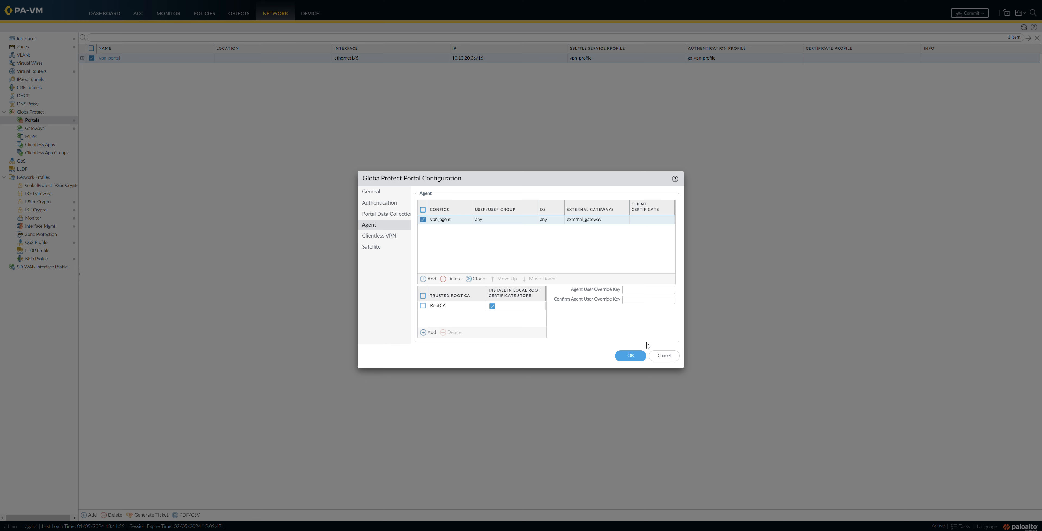
{"action": "left_click", "coordinate": [664, 355]}
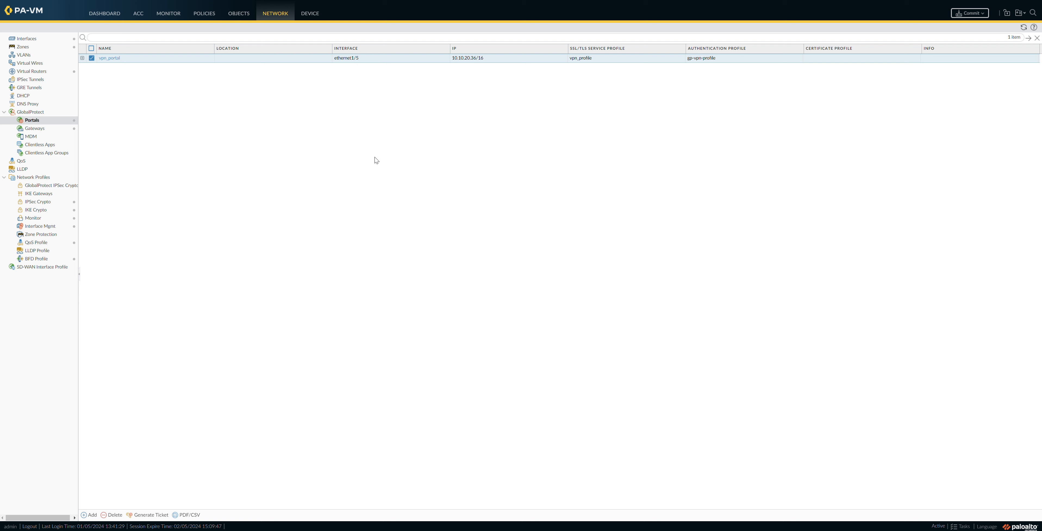
- Export the RootCA device certificate as Base64 Encoded Certificate (PEM) without its private key
{"action": "left_click", "coordinate": [311, 19]}
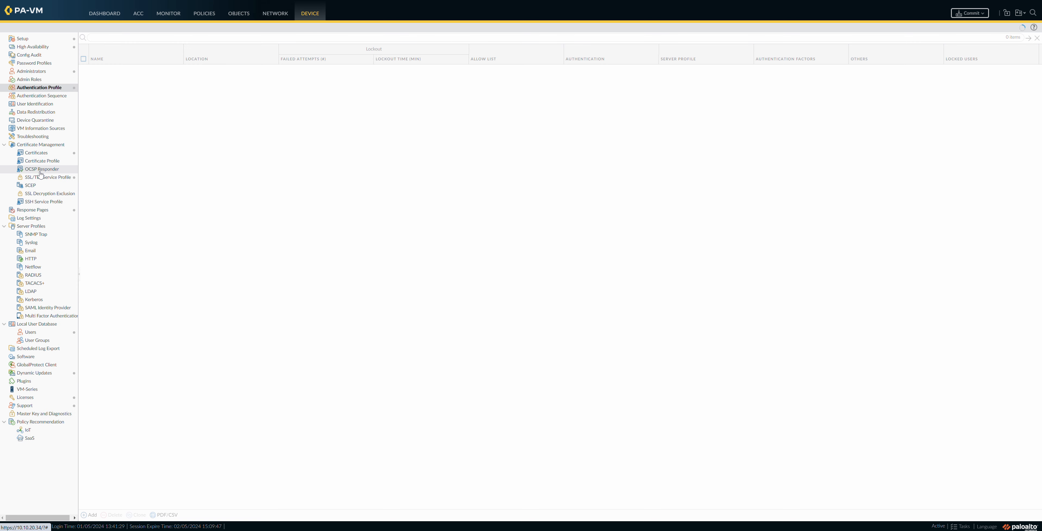
{"action": "left_click", "coordinate": [40, 154]}
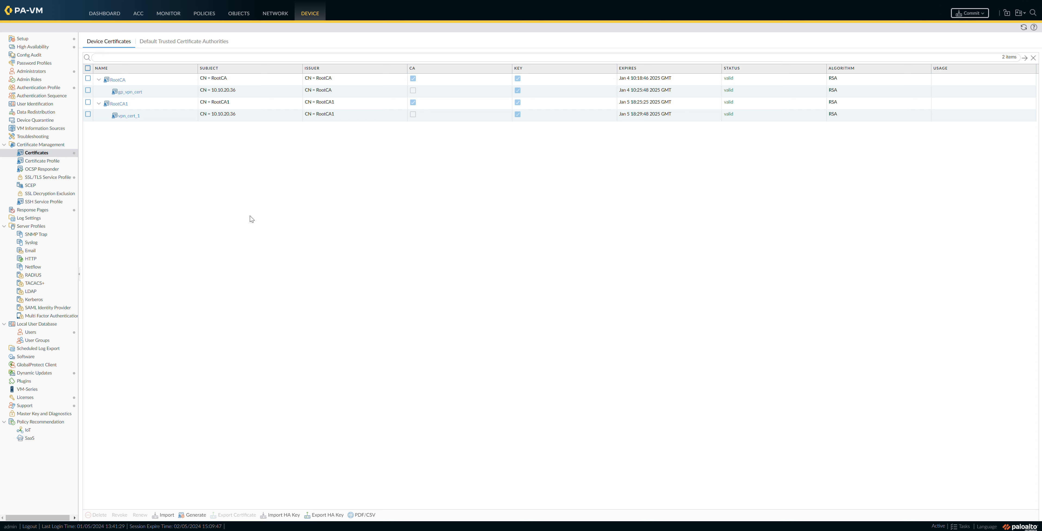
{"action": "left_click", "coordinate": [89, 81]}
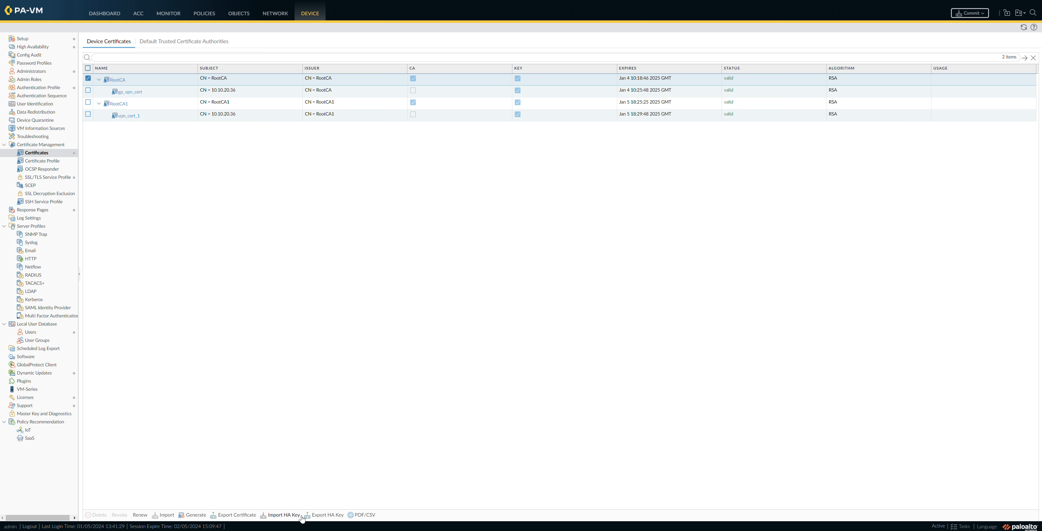
{"action": "left_click", "coordinate": [231, 515]}
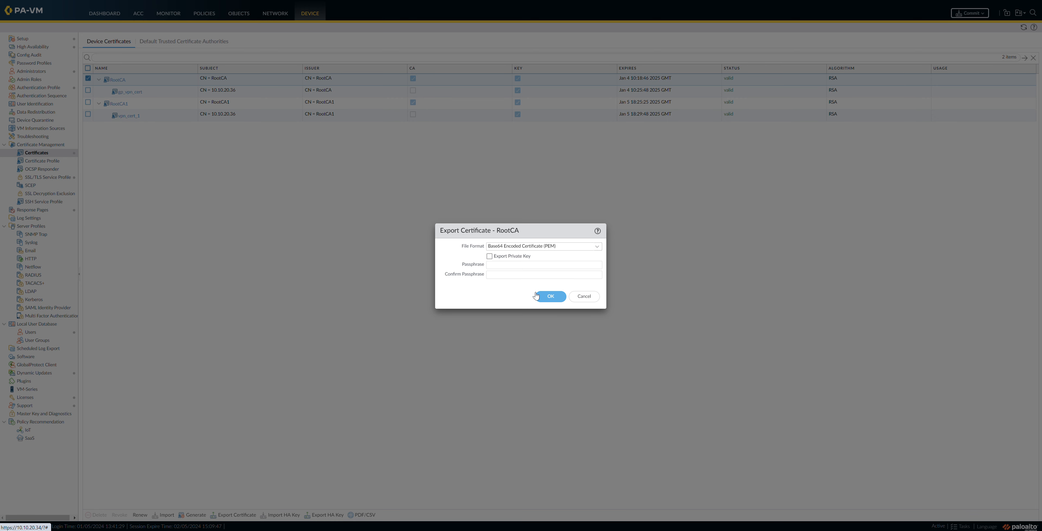
{"action": "left_click", "coordinate": [543, 298]}
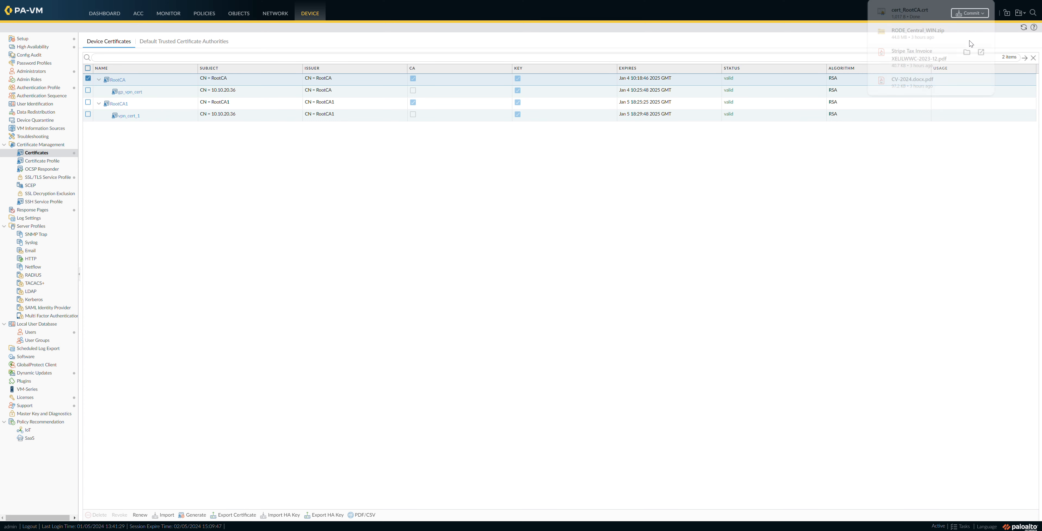
- Open the exported cert_RootCA.crt file and start its import with Current User as the store location
{"action": "left_click", "coordinate": [925, 18]}
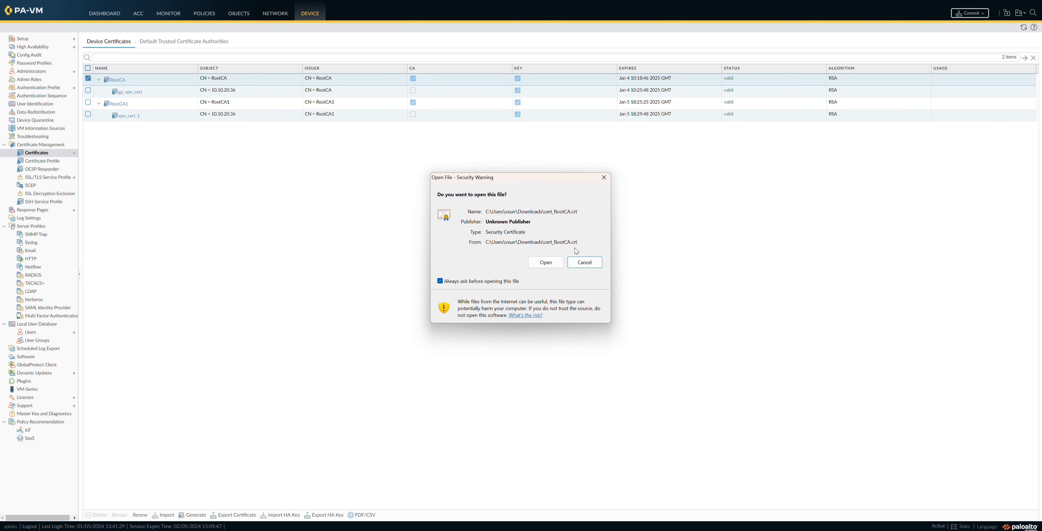
{"action": "left_click", "coordinate": [538, 266]}
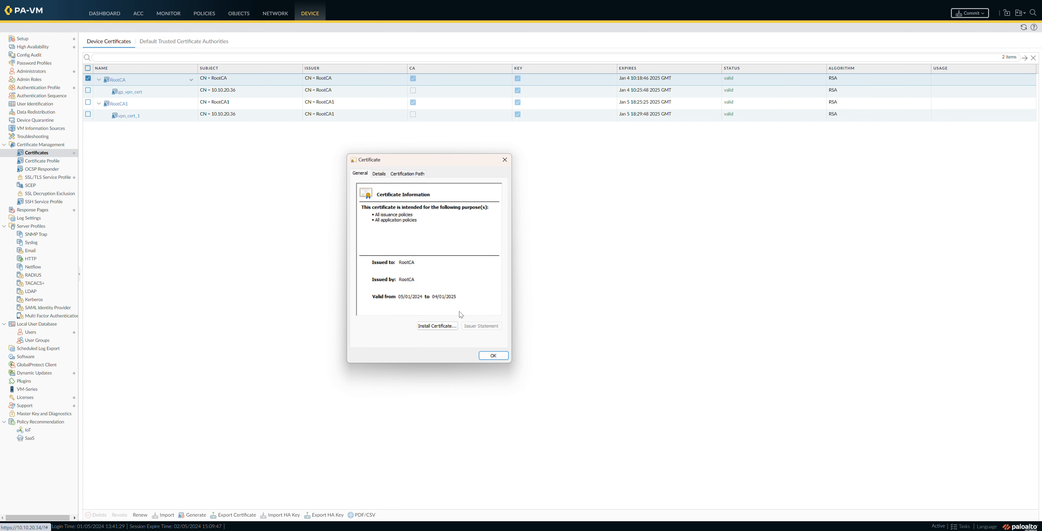
{"action": "left_click", "coordinate": [443, 332]}
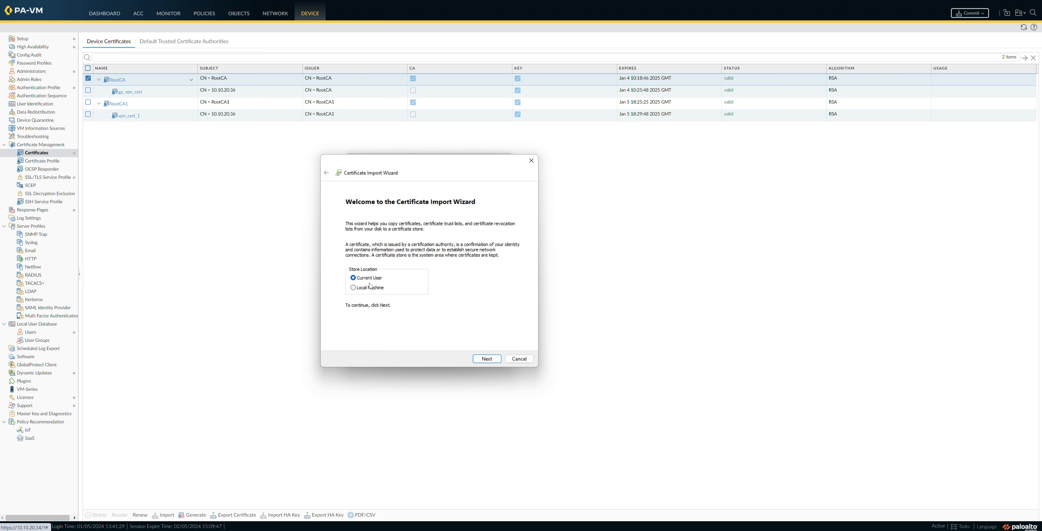
{"action": "left_click", "coordinate": [482, 359]}
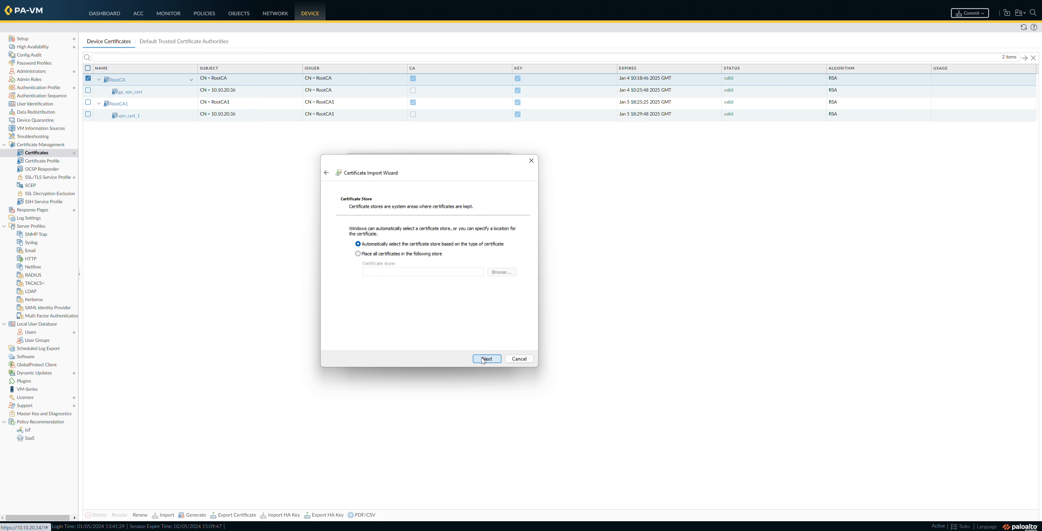
- Choose Trusted Root Certification Authorities as the certificate store, cancel before finishing the import and close the certificate
{"action": "left_click", "coordinate": [383, 255]}
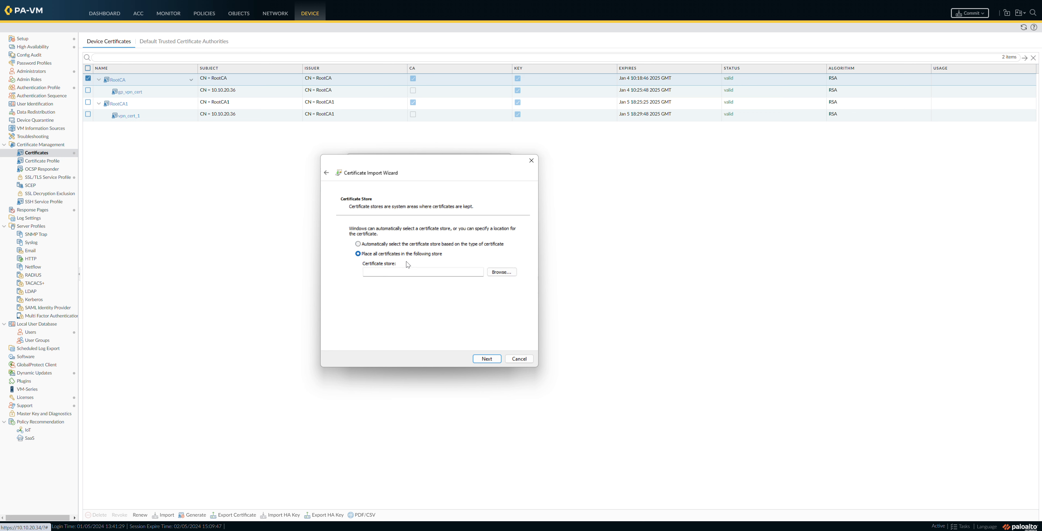
{"action": "left_click", "coordinate": [502, 273]}
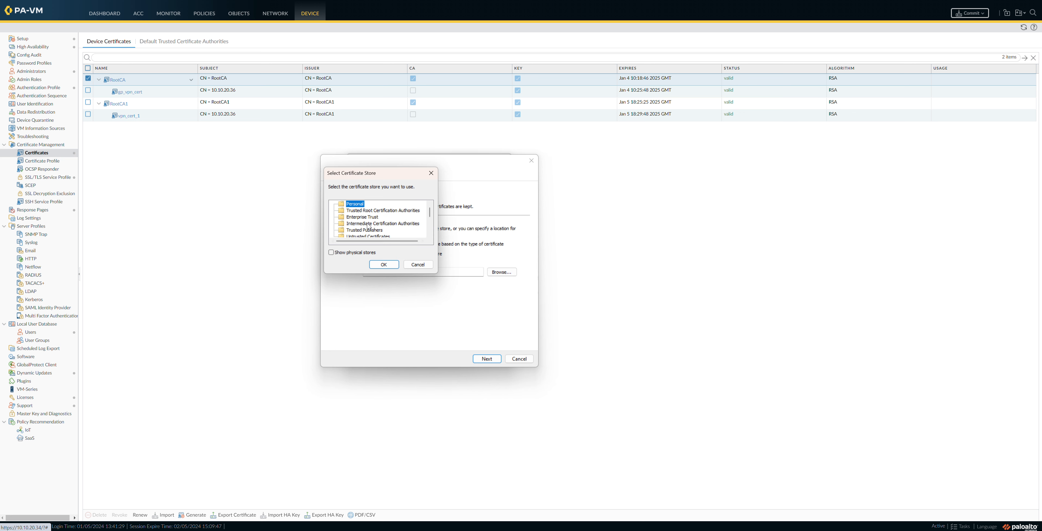
{"action": "left_click", "coordinate": [375, 211]}
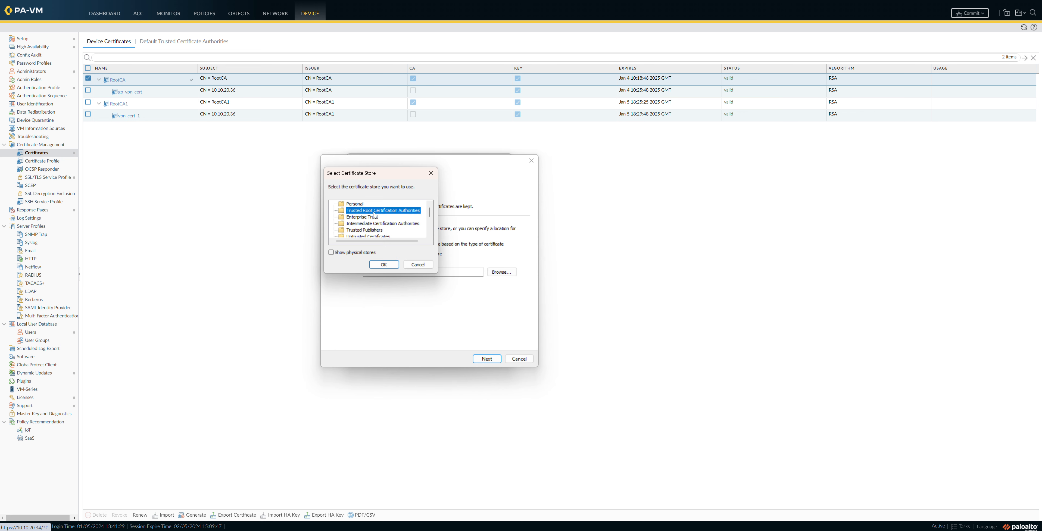
{"action": "left_click", "coordinate": [383, 264]}
{"action": "left_click", "coordinate": [481, 360]}
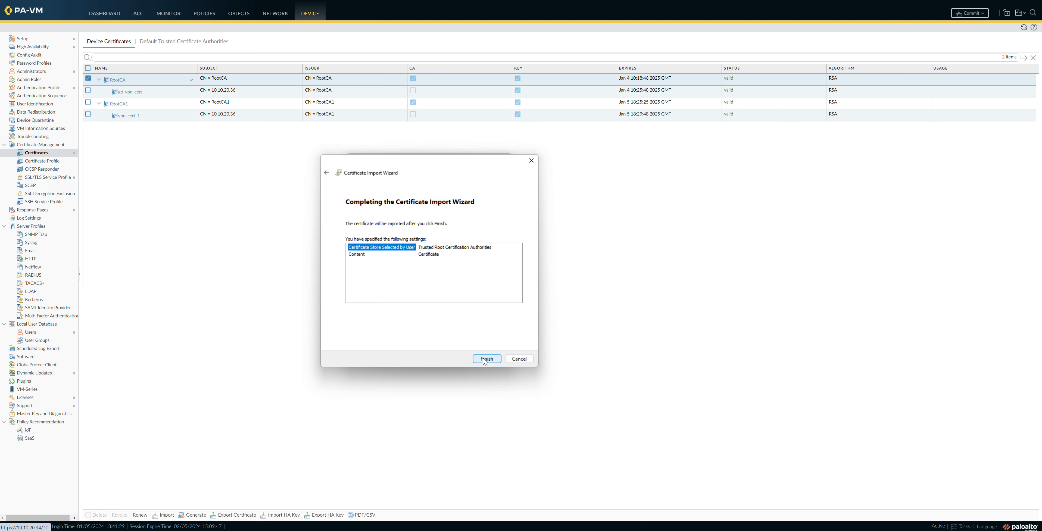
{"action": "left_click", "coordinate": [519, 359]}
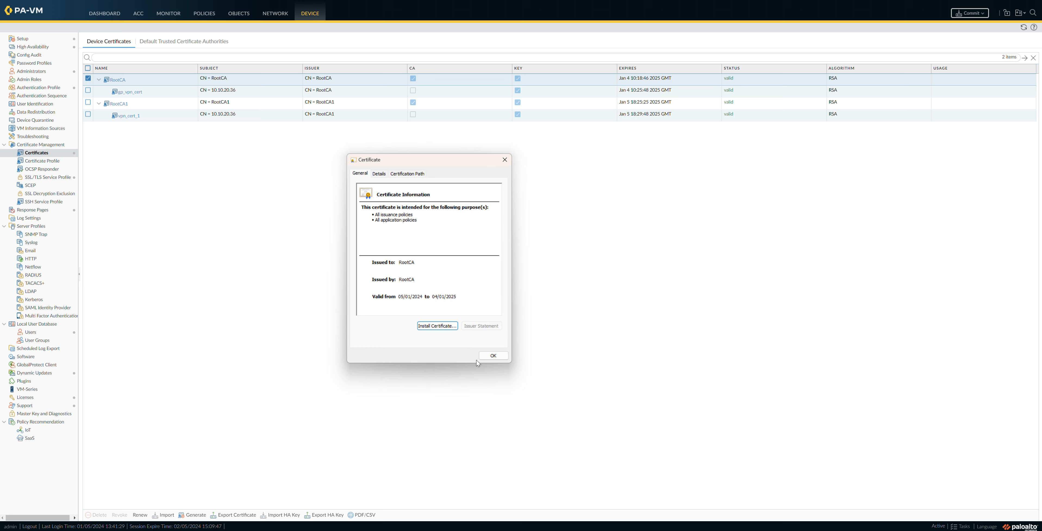
{"action": "left_click", "coordinate": [489, 357]}
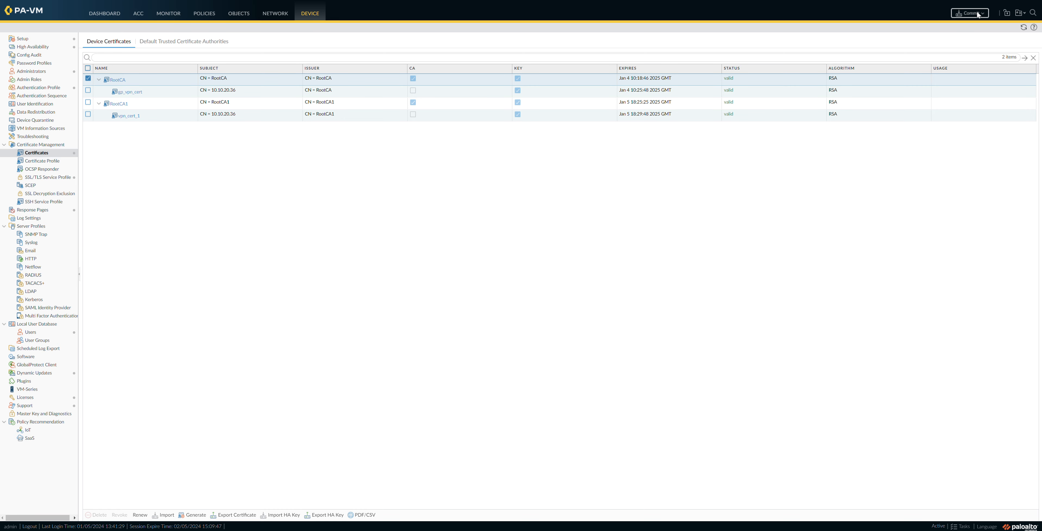
- Open a new Incognito browser window and take it out of full-screen mode
{"action": "key", "text": "alt+f"}
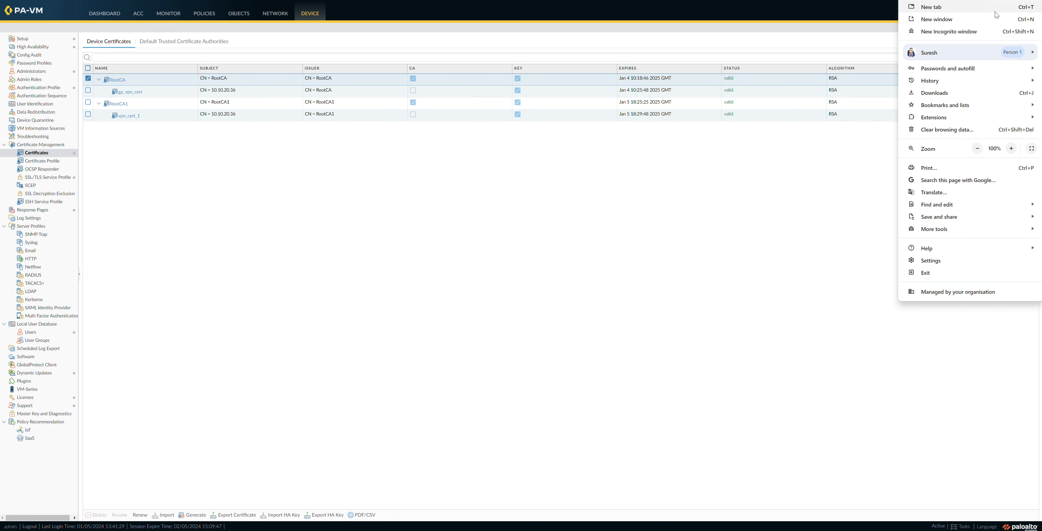
{"action": "left_click", "coordinate": [977, 32]}
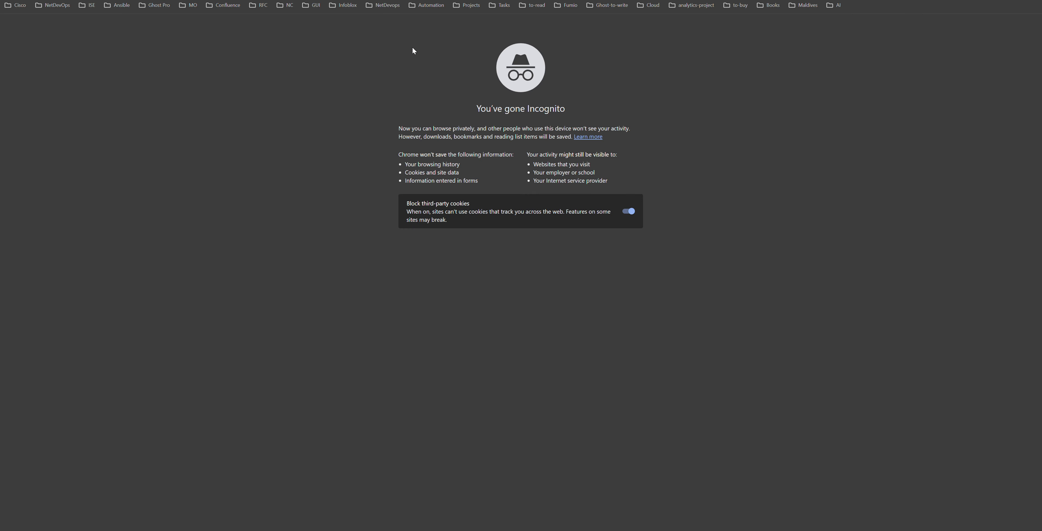
{"action": "key", "text": "F11"}
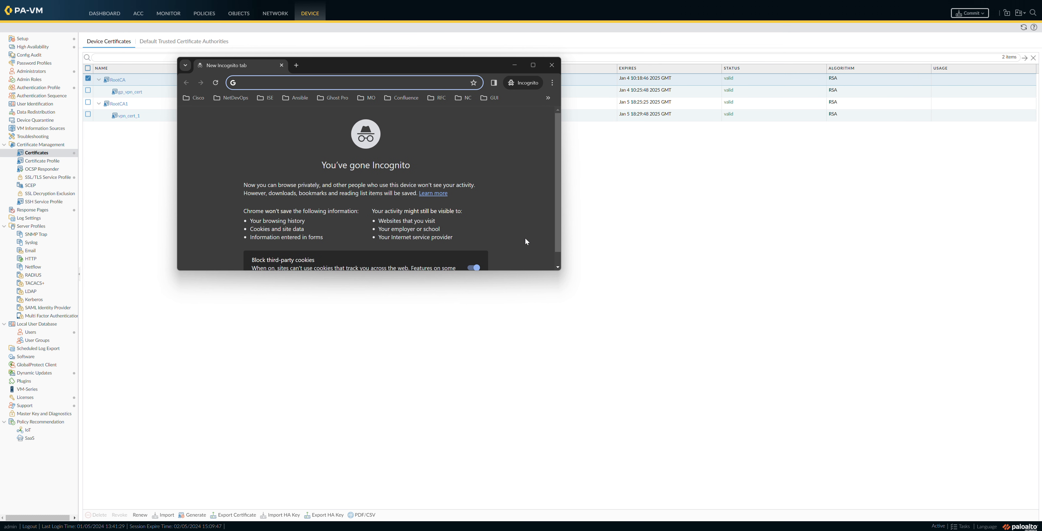
{"action": "left_click_drag", "start_coordinate": [562, 272], "coordinate": [771, 457]}
{"action": "type", "text": "http://1"}
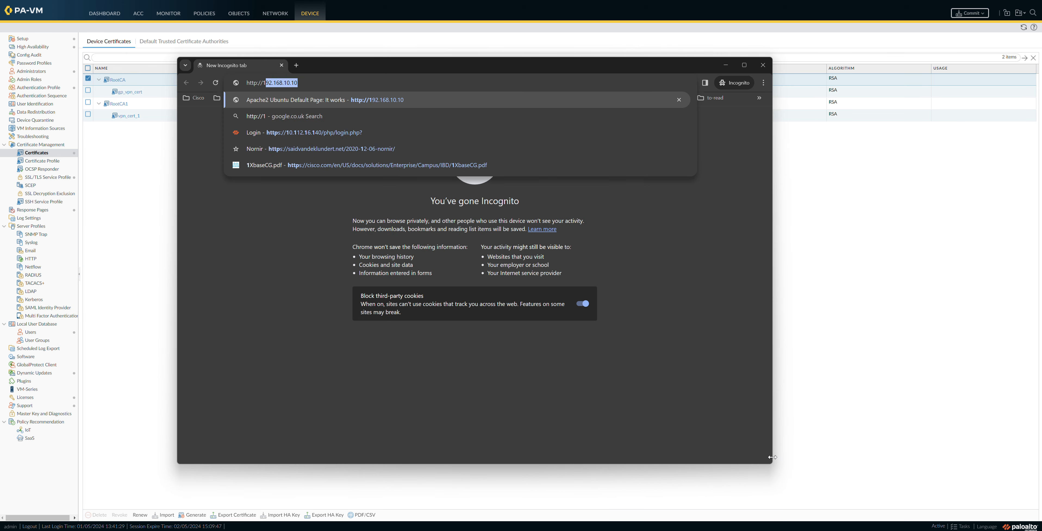
{"action": "type", "text": "92.168.10.10"}
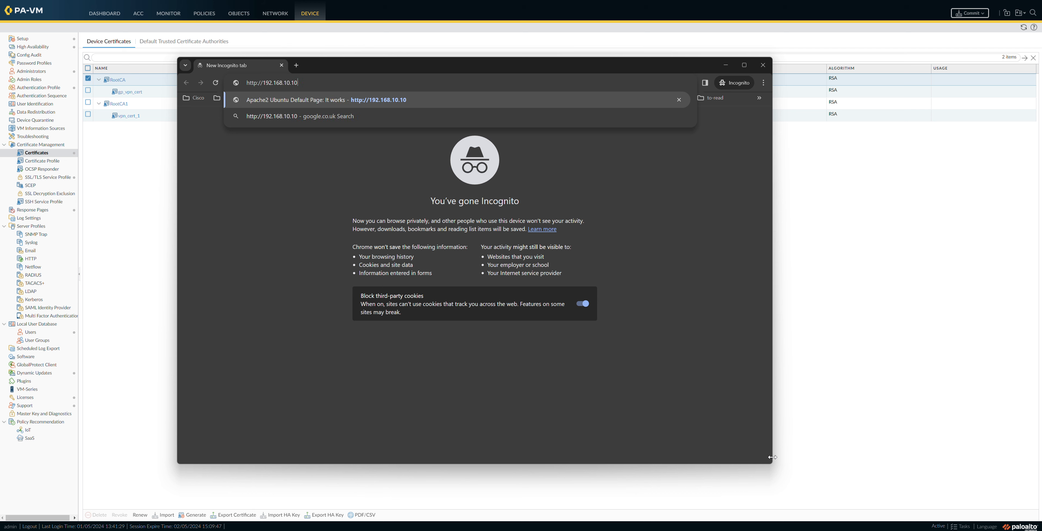
{"action": "key", "text": "Return"}
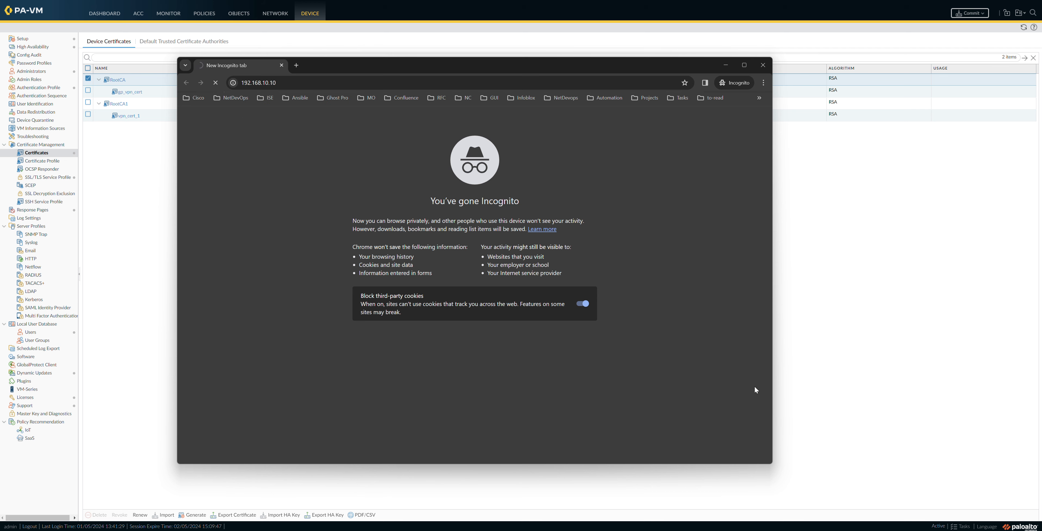
{"action": "left_click", "coordinate": [297, 65]}
{"action": "left_click", "coordinate": [281, 66]}
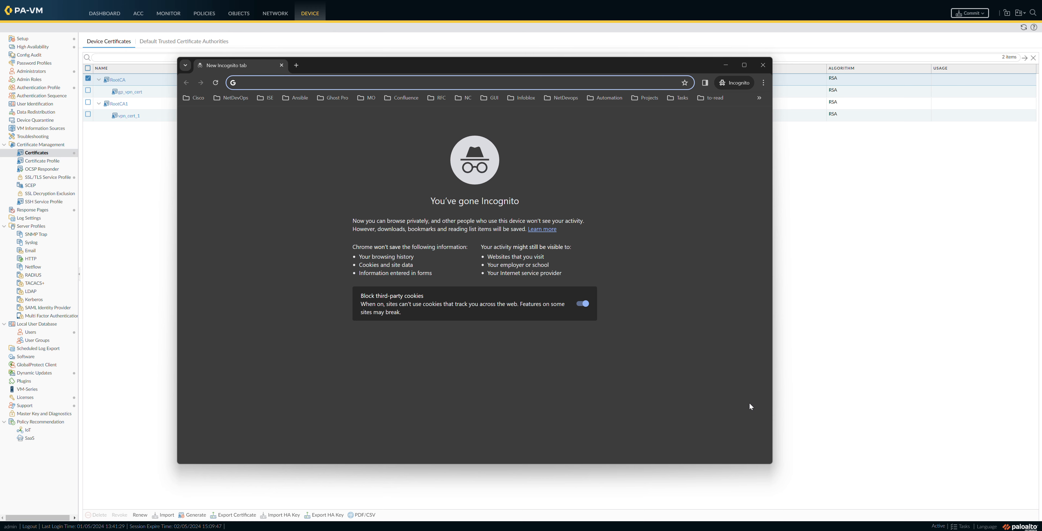
- Switch to the GlobalProtect client and connect to portal 10.10.20.36
{"action": "left_click", "coordinate": [953, 530]}
{"action": "left_click", "coordinate": [937, 486]}
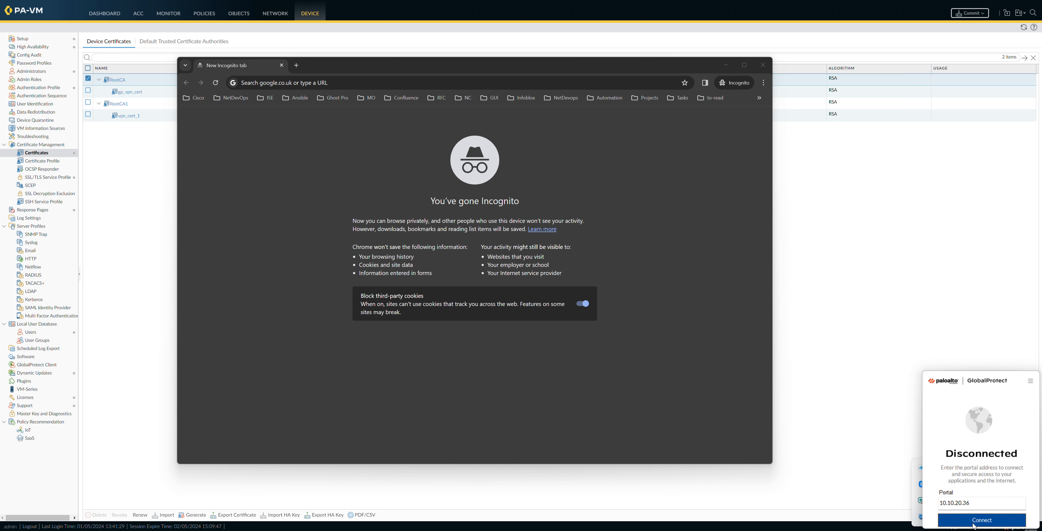
{"action": "left_click", "coordinate": [994, 522]}
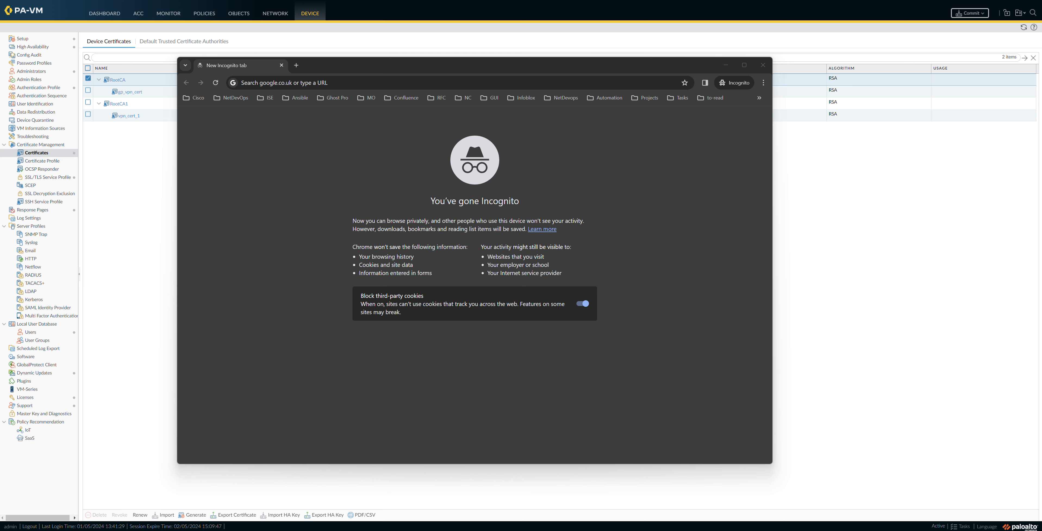
- Examine the connection status and tunnel statistics in the GlobalProtect client's settings, and close the settings window
{"action": "left_click", "coordinate": [953, 530]}
{"action": "left_click", "coordinate": [941, 471]}
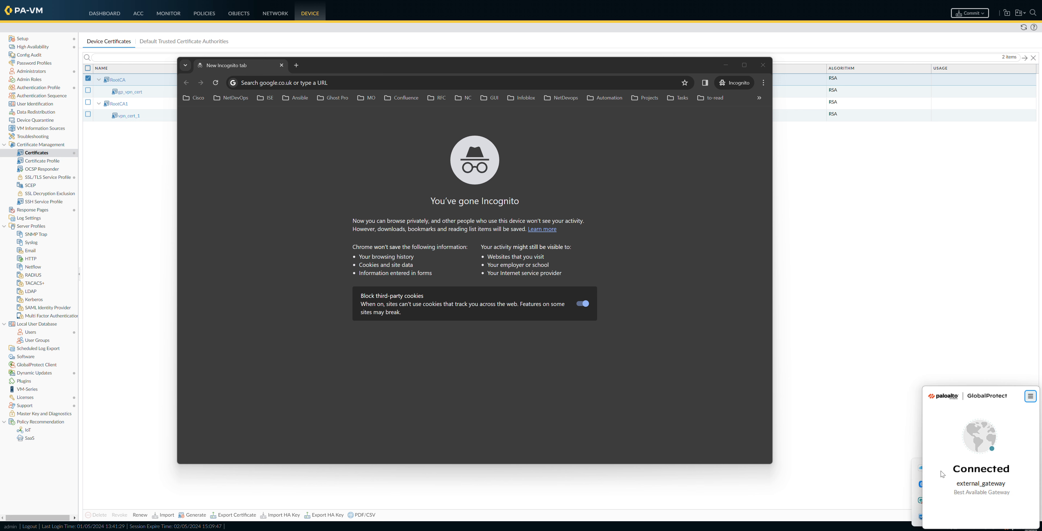
{"action": "left_click", "coordinate": [1029, 396]}
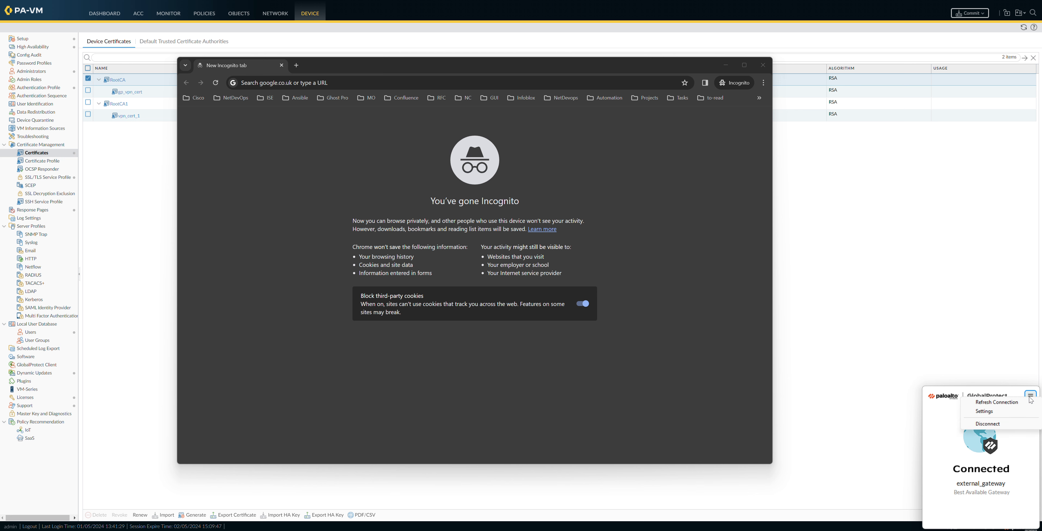
{"action": "left_click", "coordinate": [984, 411]}
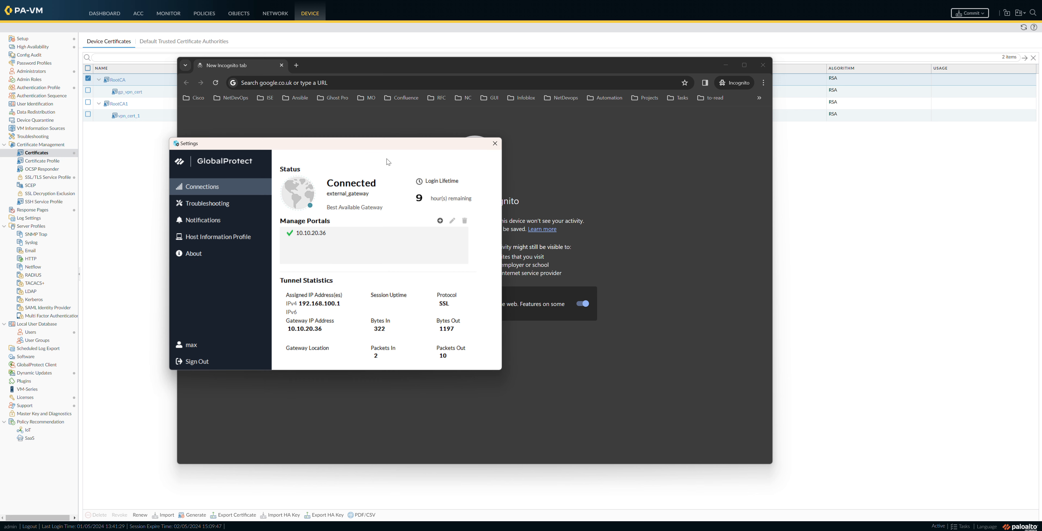
{"action": "left_click_drag", "start_coordinate": [376, 147], "coordinate": [414, 150]}
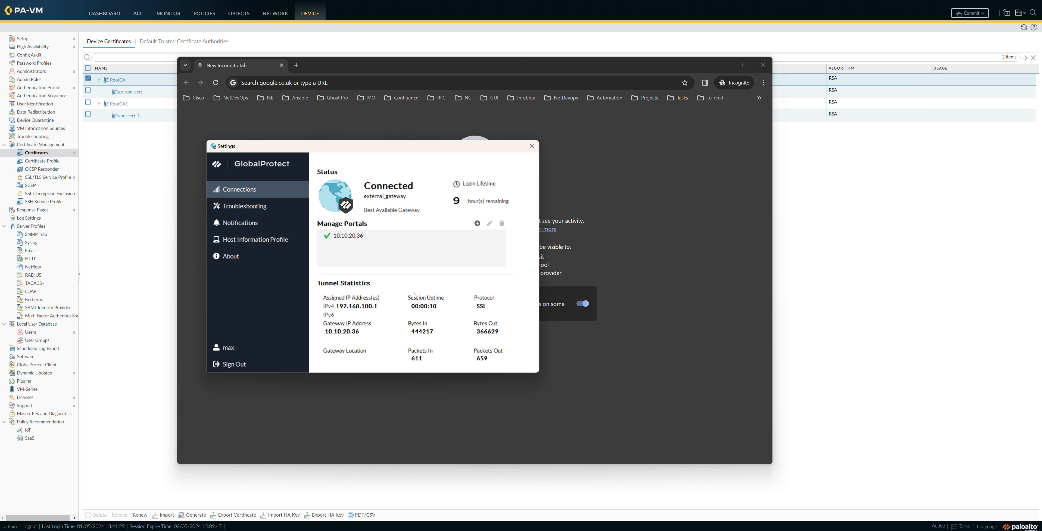
{"action": "left_click", "coordinate": [532, 146]}
{"action": "left_click", "coordinate": [296, 82]}
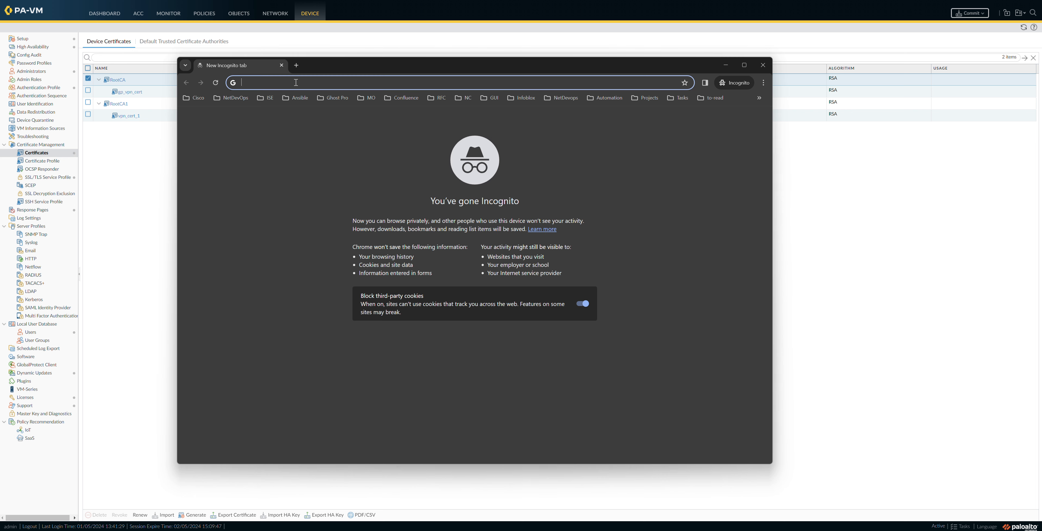
{"action": "type", "text": "ht"}
{"action": "key", "text": "BackSpace"}
{"action": "key", "text": "BackSpace"}
{"action": "key", "text": "BackSpace"}
{"action": "type", "text": "http://192."}
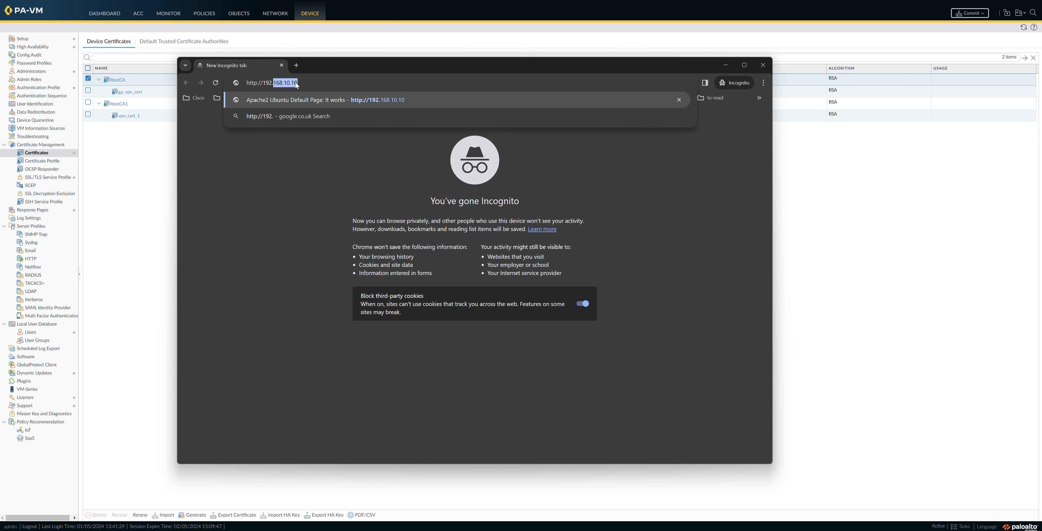
{"action": "type", "text": "168.10.10"}
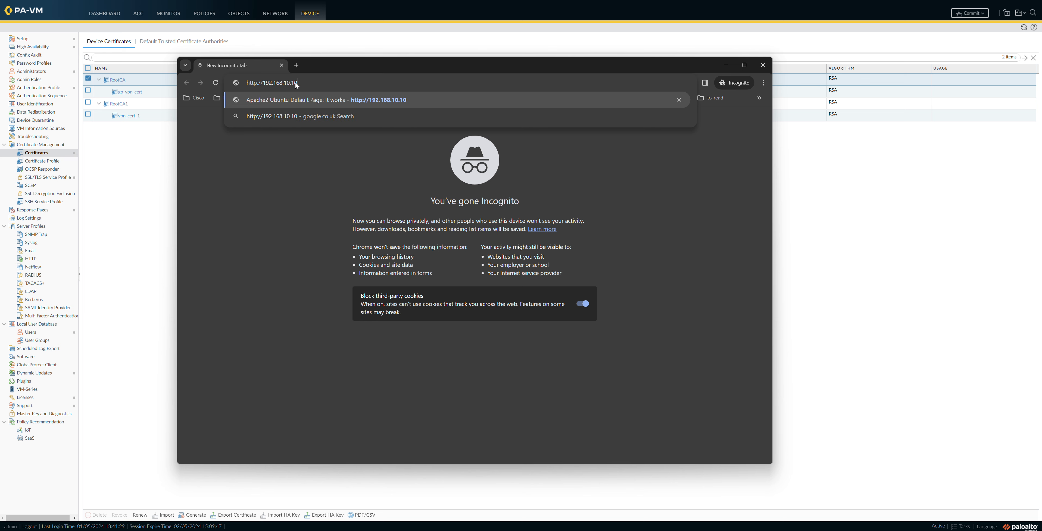
{"action": "key", "text": "Return"}
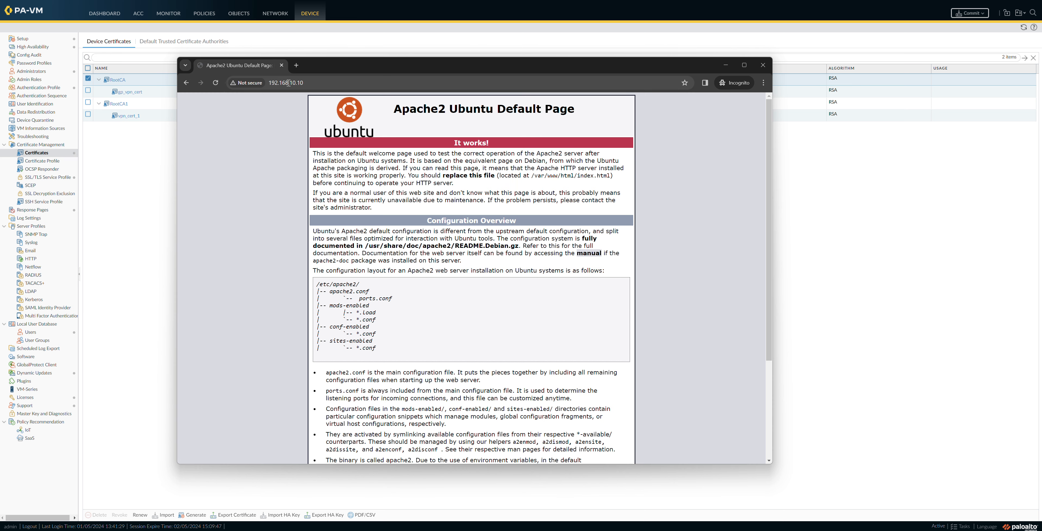
- Test internet access by loading youtube.com in a new tab, and close that tab and the Incognito window
{"action": "left_click", "coordinate": [296, 65]}
{"action": "type", "text": "youtube.com"}
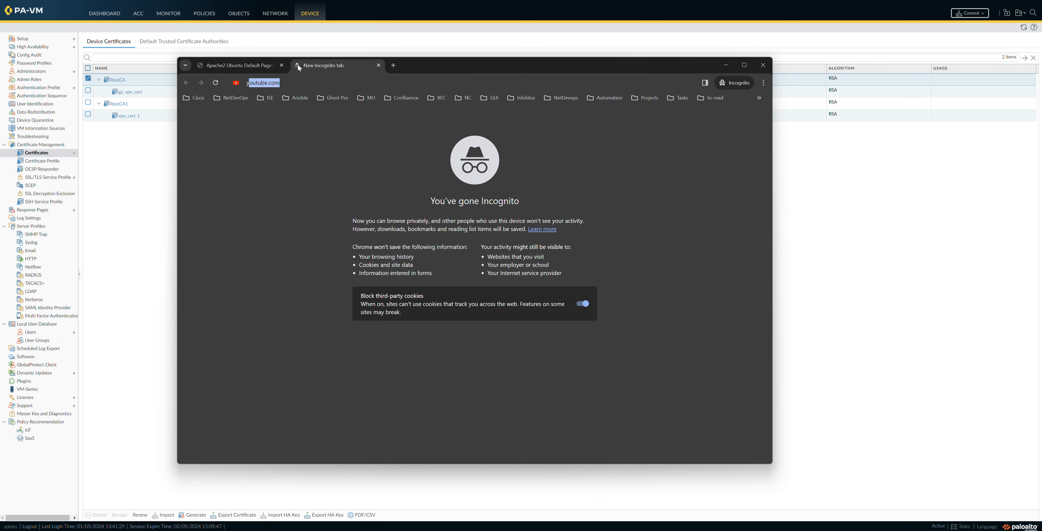
{"action": "key", "text": "Return"}
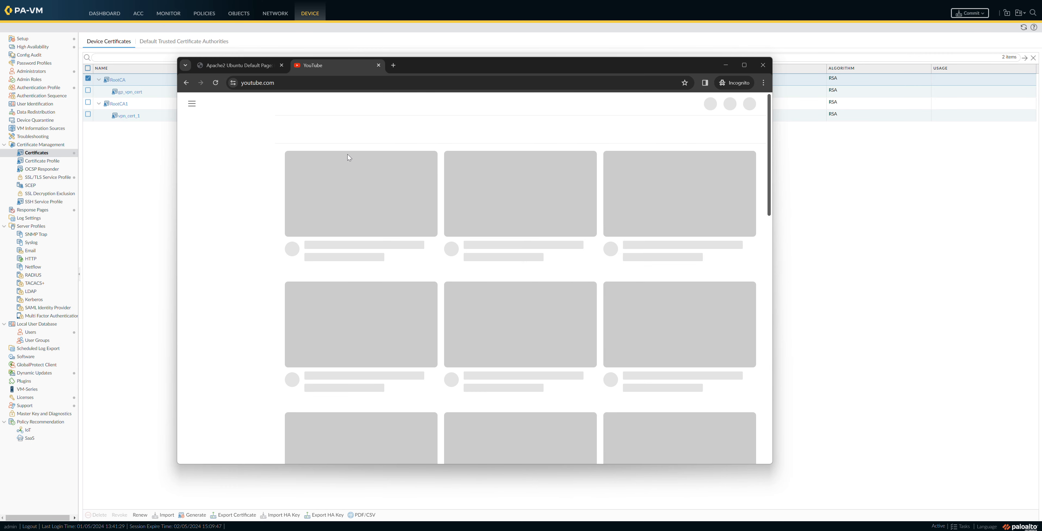
{"action": "left_click", "coordinate": [378, 66]}
{"action": "scroll", "coordinate": [408, 225], "scroll_direction": "down", "scroll_amount": 5}
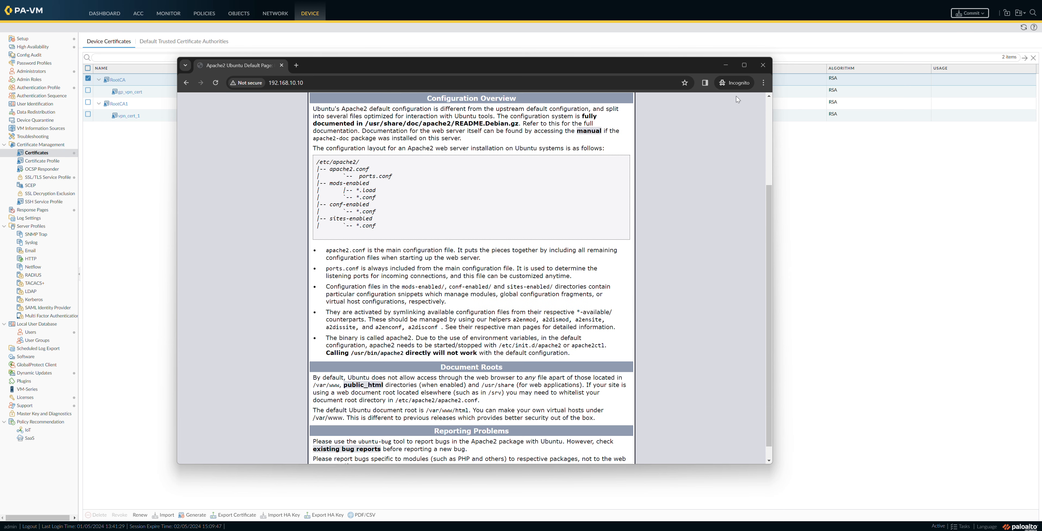
{"action": "left_click", "coordinate": [769, 63]}
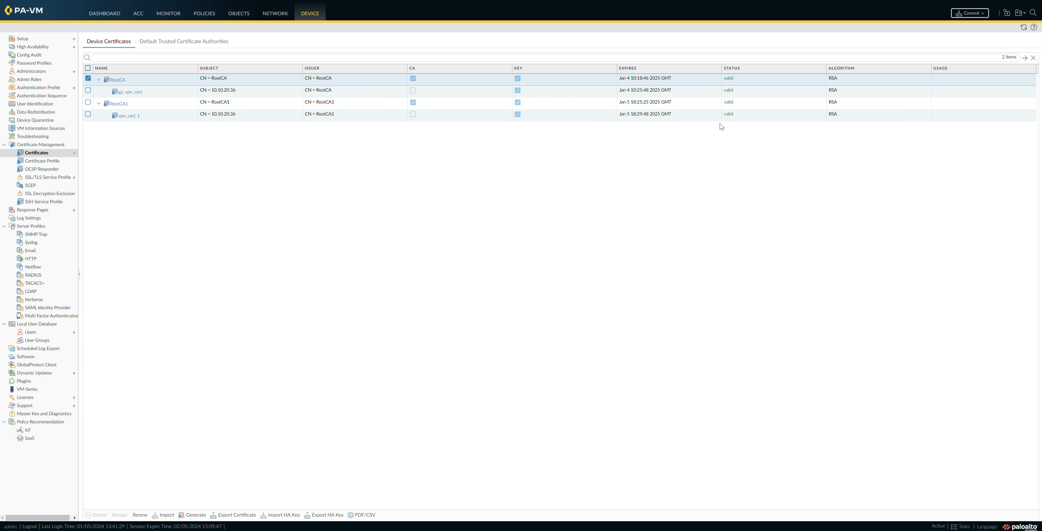